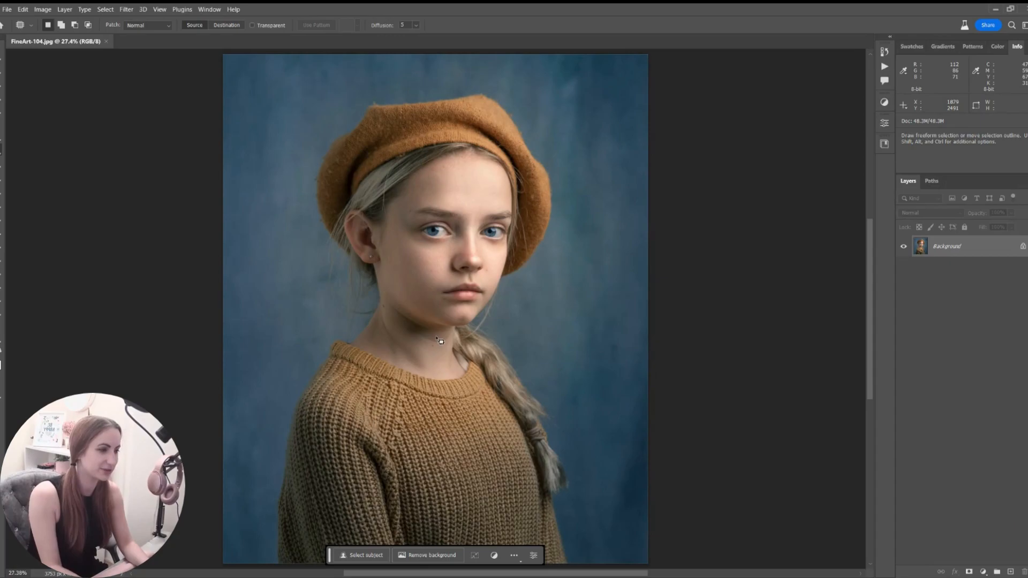
# Step: Patch the flyaway hairs beside the tip of the braid with clean blue backdrop
pyautogui.scroll(3, 463, 346)
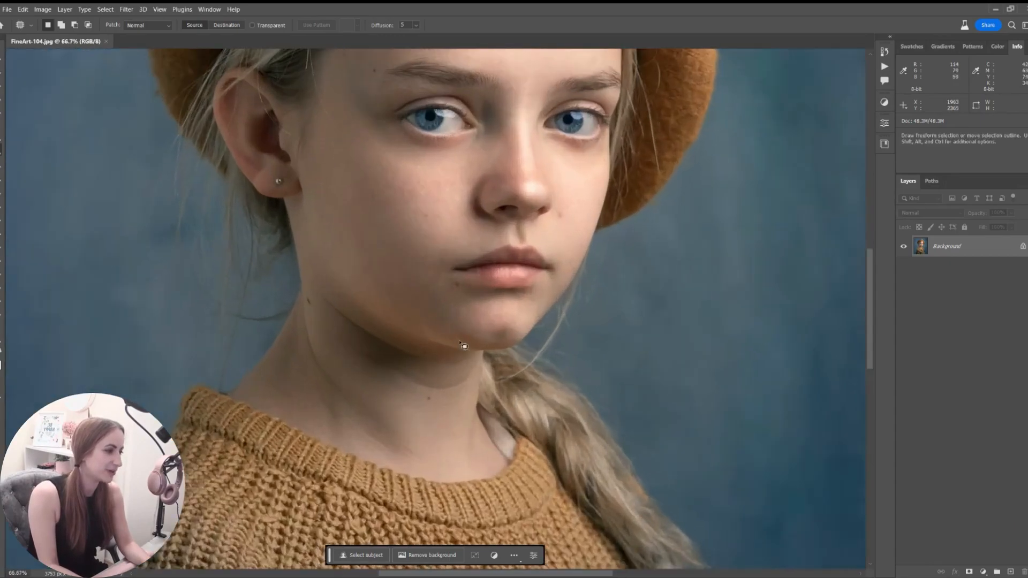
pyautogui.moveTo(557, 344); pyautogui.dragTo(344, 180)
pyautogui.scroll(-4, 427, 360)
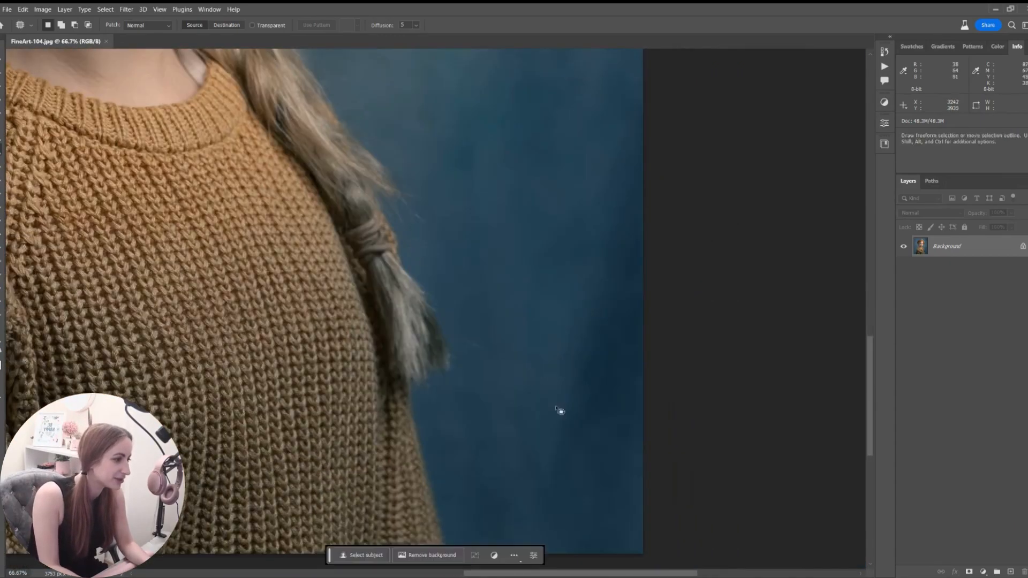
pyautogui.moveTo(459, 332)
pyautogui.mouseDown()
pyautogui.moveTo(504, 344)
pyautogui.moveTo(489, 351)
pyautogui.moveTo(489, 284)
pyautogui.mouseUp()
pyautogui.hotkey('ctrl', 'd')
# Step: Patch out the flyaway hairs beside the lower braid and a dark mark on the blue backdrop
pyautogui.scroll(-2, 565, 242)
pyautogui.moveTo(523, 252); pyautogui.dragTo(542, 466)
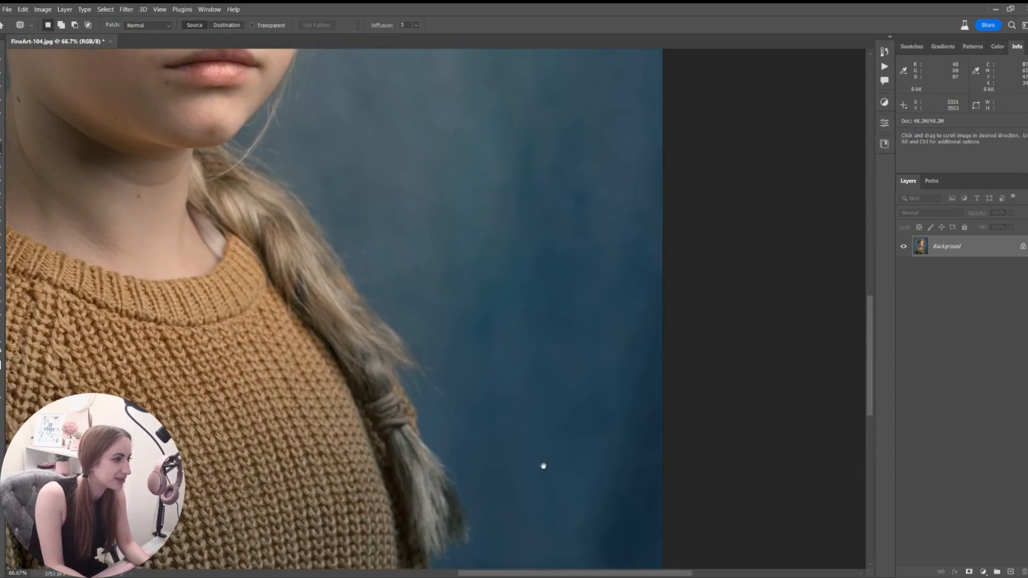
pyautogui.moveTo(431, 348)
pyautogui.mouseDown()
pyautogui.moveTo(476, 363)
pyautogui.moveTo(451, 353)
pyautogui.mouseUp()
pyautogui.moveTo(450, 364); pyautogui.dragTo(482, 313)
pyautogui.hotkey('ctrl', 'd')
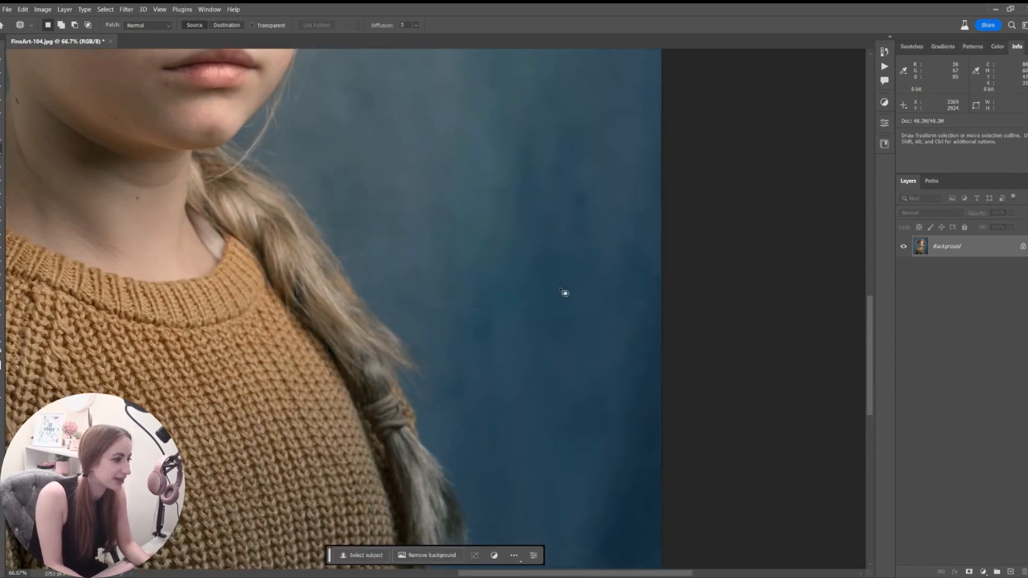
pyautogui.moveTo(574, 172); pyautogui.dragTo(525, 127)
pyautogui.hotkey('ctrl', 'd')
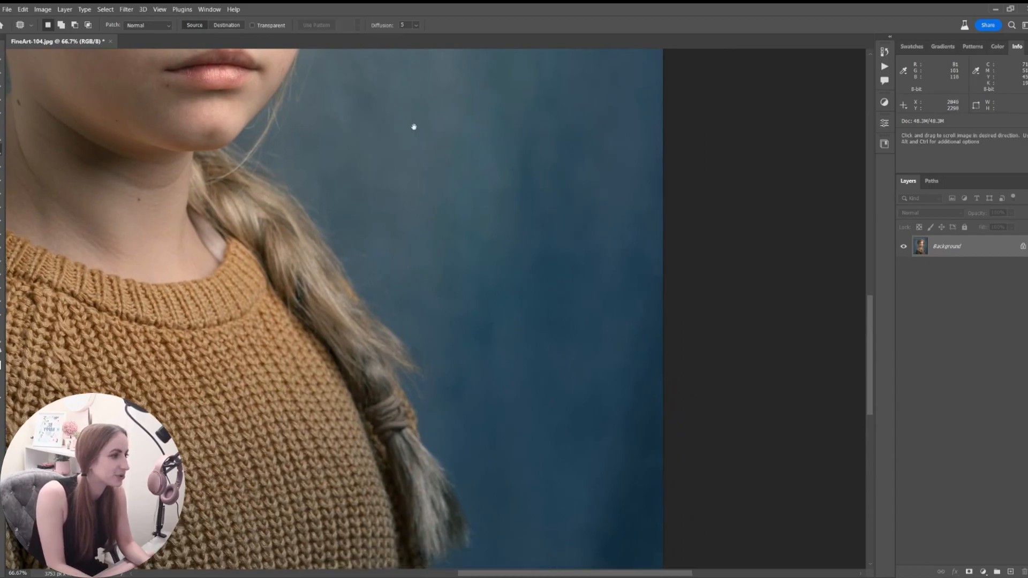
# Step: Patch out the small distraction on the backdrop near the upper edge of the beret
pyautogui.moveTo(417, 117); pyautogui.dragTo(516, 378)
pyautogui.moveTo(551, 268); pyautogui.dragTo(553, 459)
pyautogui.moveTo(569, 313); pyautogui.dragTo(621, 522)
pyautogui.moveTo(410, 413); pyautogui.dragTo(751, 396)
pyautogui.moveTo(415, 286); pyautogui.dragTo(406, 289)
pyautogui.hotkey('ctrl', 'd')
# Step: Patch out loose lint on the beret and the fuzz sticking out from its left edge
pyautogui.moveTo(331, 339); pyautogui.dragTo(570, 116)
pyautogui.moveTo(619, 347); pyautogui.dragTo(523, 62)
pyautogui.moveTo(490, 176); pyautogui.dragTo(331, 313)
pyautogui.moveTo(484, 214); pyautogui.dragTo(464, 491)
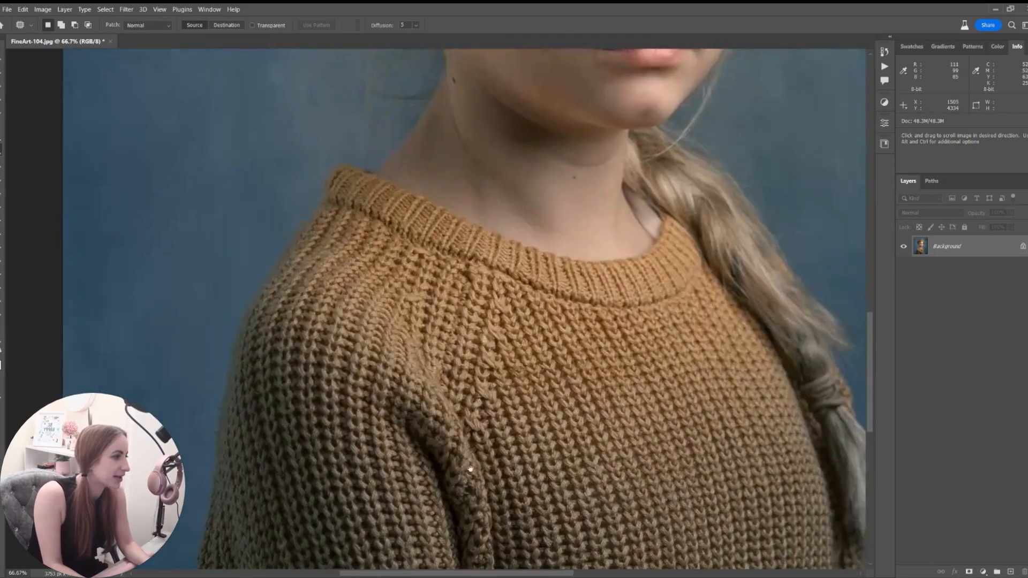
pyautogui.moveTo(527, 186); pyautogui.dragTo(465, 450)
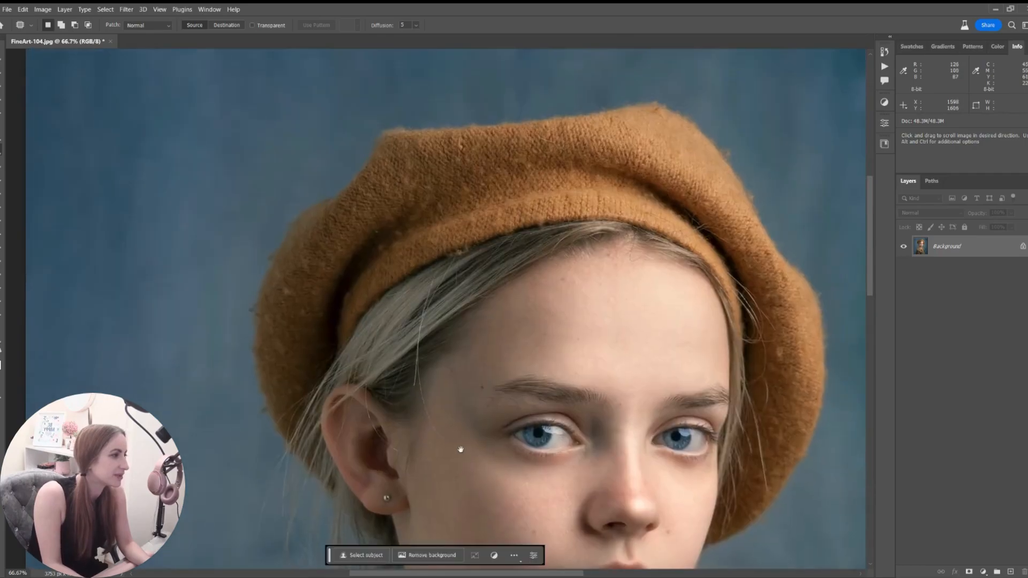
pyautogui.moveTo(602, 239); pyautogui.dragTo(542, 323)
pyautogui.moveTo(525, 229); pyautogui.dragTo(509, 248)
pyautogui.moveTo(370, 423); pyautogui.dragTo(504, 219)
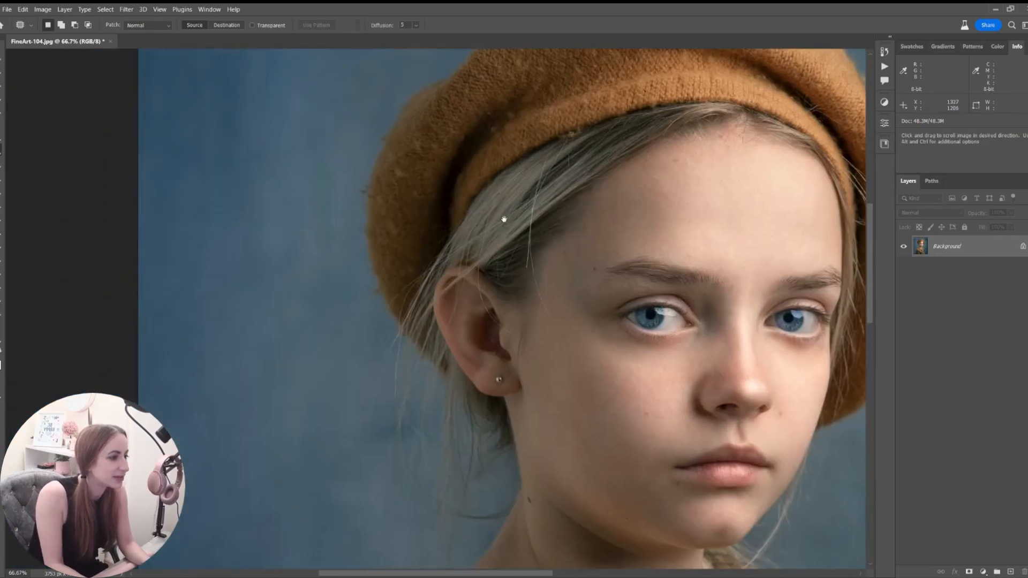
pyautogui.moveTo(374, 296); pyautogui.dragTo(369, 287)
pyautogui.click(350, 275)
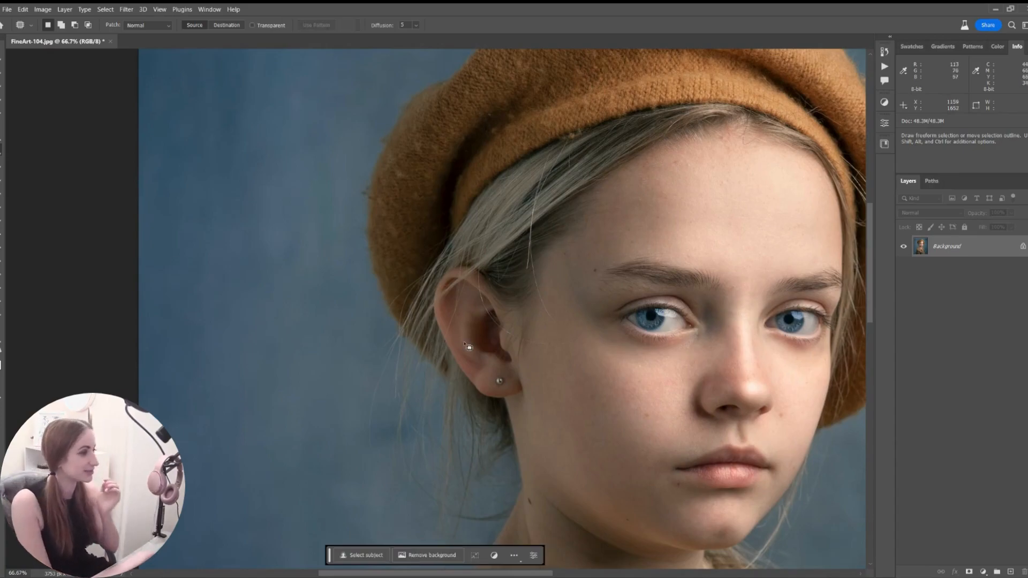
# Step: Patch out the middle section of the bright stray hairs crossing the light strands below the beret
pyautogui.moveTo(556, 400); pyautogui.dragTo(458, 208)
pyautogui.moveTo(383, 162); pyautogui.dragTo(546, 419)
pyautogui.hotkey('ctrl', '+')
pyautogui.moveTo(456, 229); pyautogui.dragTo(545, 452)
pyautogui.hotkey('ctrl', '+')
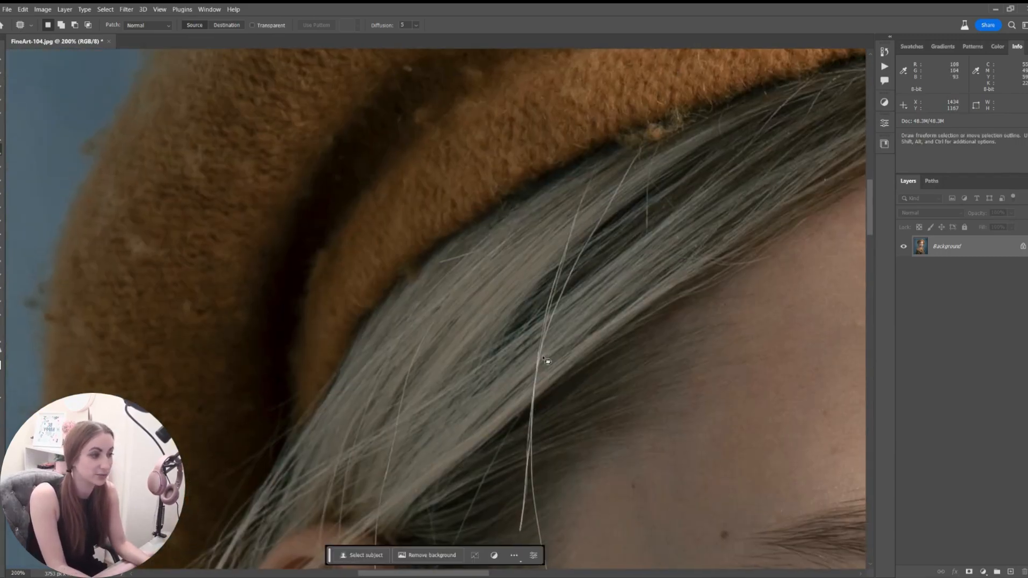
pyautogui.moveTo(542, 370); pyautogui.dragTo(557, 314)
pyautogui.moveTo(533, 421); pyautogui.dragTo(531, 424)
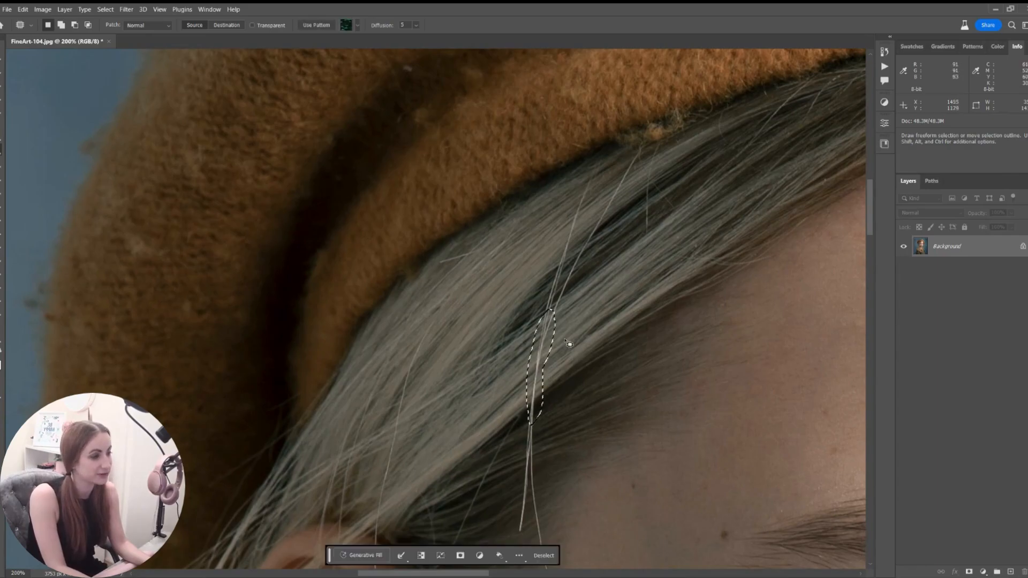
pyautogui.click(548, 424)
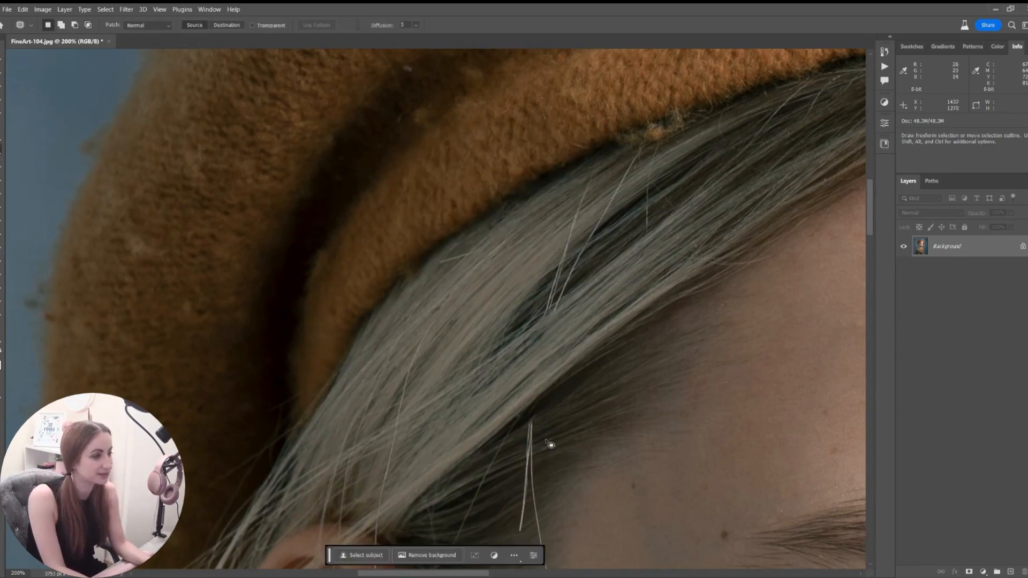
# Step: Select the lower ends of the stray hairs over the dark hairline and fill them with Content-Aware
pyautogui.moveTo(535, 464)
pyautogui.mouseDown()
pyautogui.moveTo(513, 328)
pyautogui.moveTo(516, 267)
pyautogui.mouseUp()
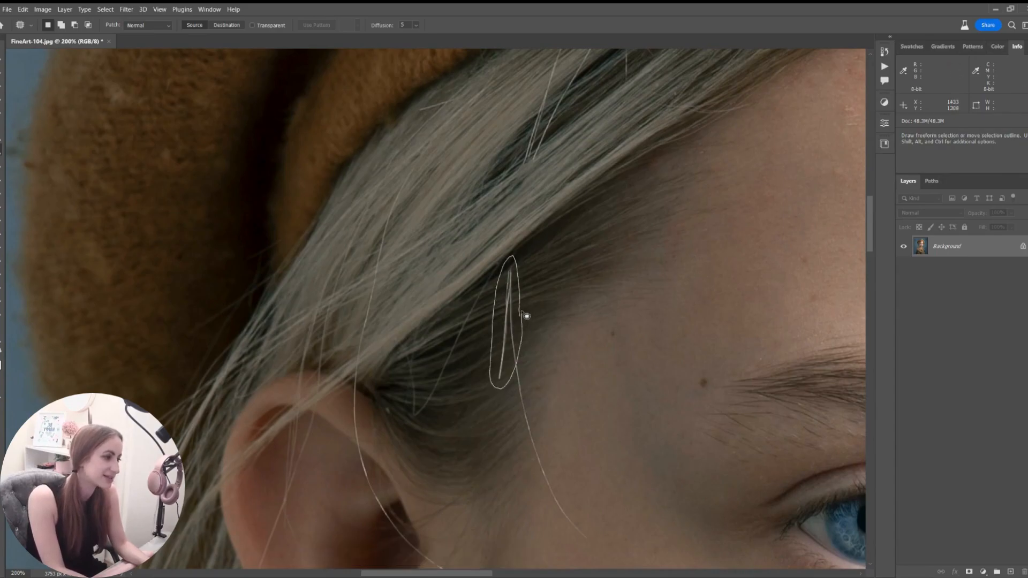
pyautogui.moveTo(526, 316); pyautogui.dragTo(525, 317)
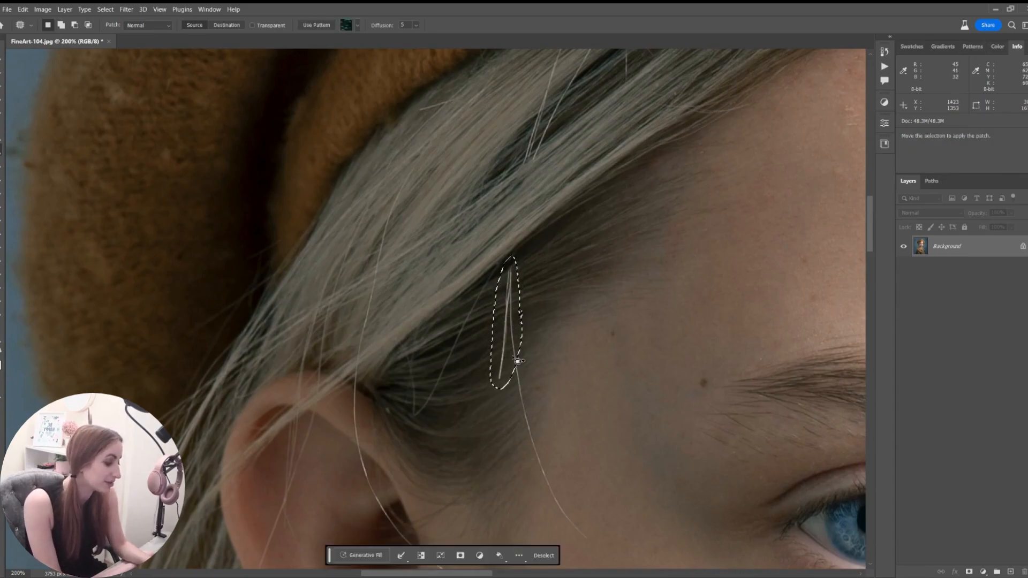
pyautogui.hotkey('shift', 'F5')
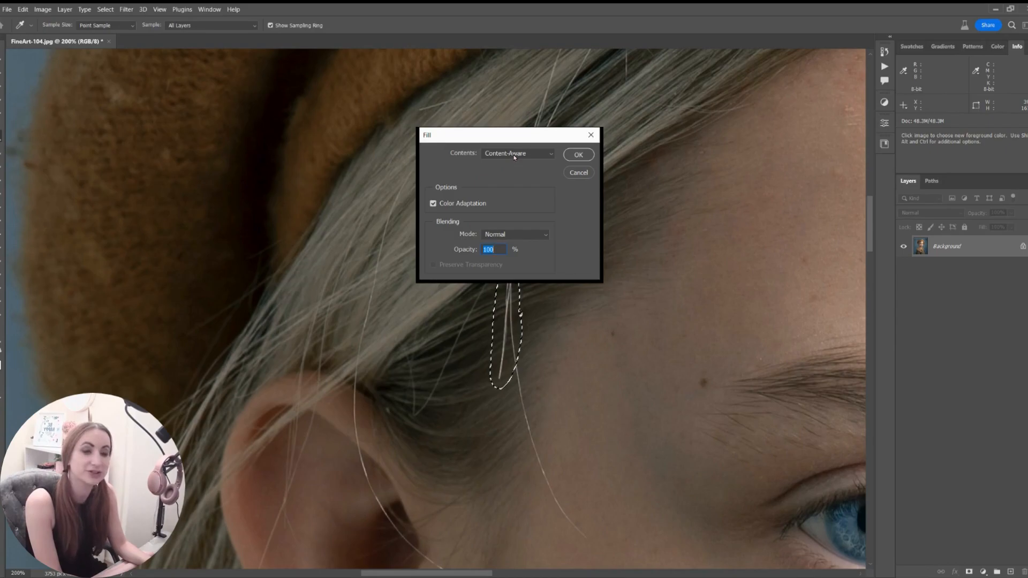
pyautogui.click(571, 156)
pyautogui.hotkey('ctrl', 'd')
# Step: Remove the remaining stray hair running down the temple with Content-Aware fills
pyautogui.press('j')
pyautogui.moveTo(506, 336)
pyautogui.mouseDown()
pyautogui.moveTo(537, 490)
pyautogui.moveTo(550, 467)
pyautogui.moveTo(593, 532)
pyautogui.mouseUp()
pyautogui.hotkey('shift', 'F5')
pyautogui.press('Return')
pyautogui.hotkey('ctrl', 'd')
pyautogui.hotkey('shift', 'F5')
pyautogui.press('Return')
pyautogui.hotkey('ctrl', 'd')
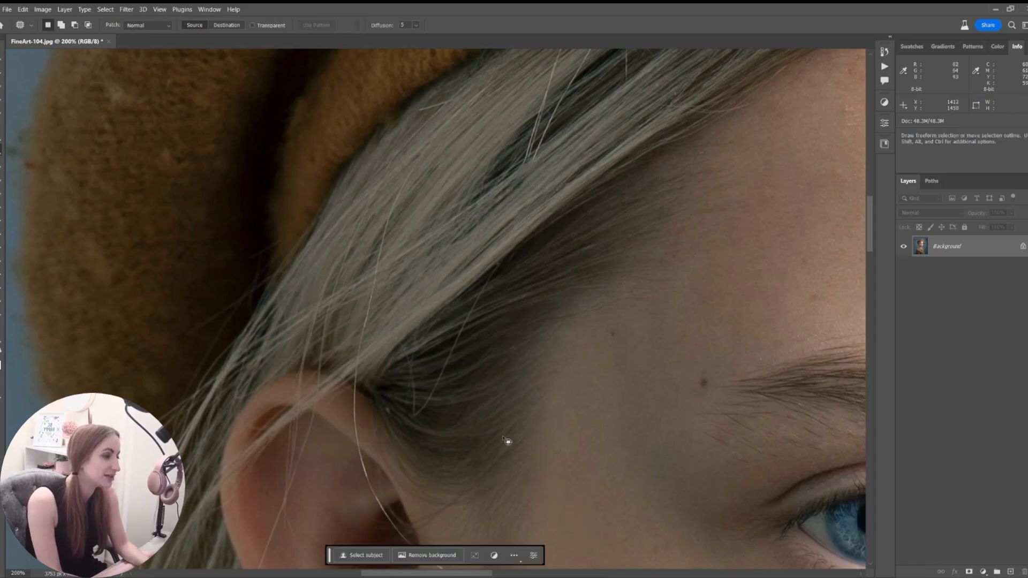
# Step: Remove the thin stray hair crossing the dark hair just above the ear with Content-Aware fills
pyautogui.moveTo(421, 392)
pyautogui.mouseDown()
pyautogui.moveTo(425, 415)
pyautogui.moveTo(498, 280)
pyautogui.moveTo(413, 421)
pyautogui.mouseUp()
pyautogui.hotkey('shift', 'F5')
pyautogui.press('Return')
pyautogui.hotkey('shift', 'F5')
pyautogui.press('Return')
pyautogui.hotkey('ctrl', 'd')
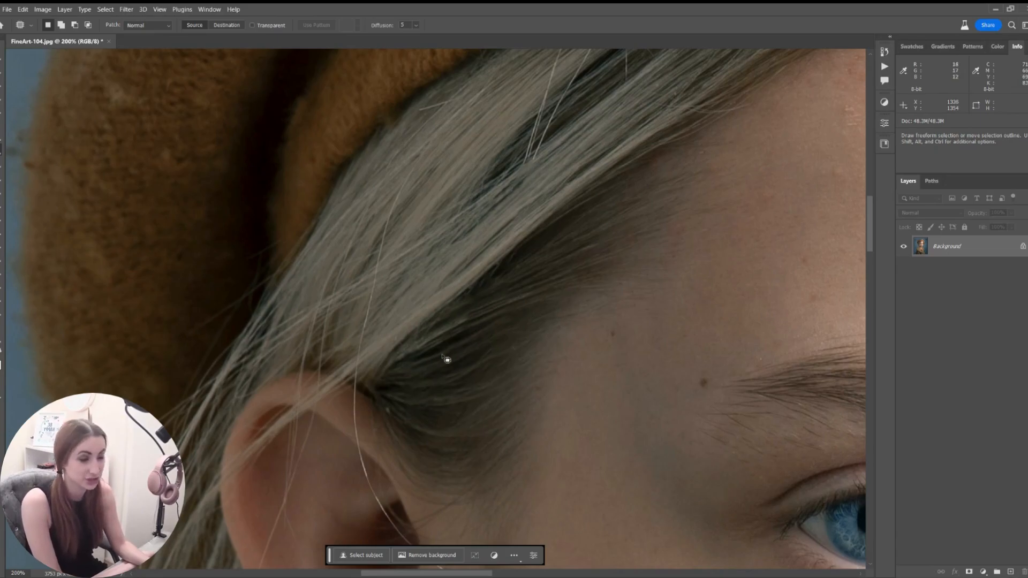
# Step: Try to patch areas of the dark hair at the temple with texture from neighbouring strands
pyautogui.moveTo(549, 279)
pyautogui.mouseDown()
pyautogui.moveTo(555, 264)
pyautogui.moveTo(560, 305)
pyautogui.mouseUp()
pyautogui.moveTo(557, 310)
pyautogui.mouseDown()
pyautogui.moveTo(525, 261)
pyautogui.moveTo(468, 209)
pyautogui.mouseUp()
pyautogui.hotkey('ctrl', 'd')
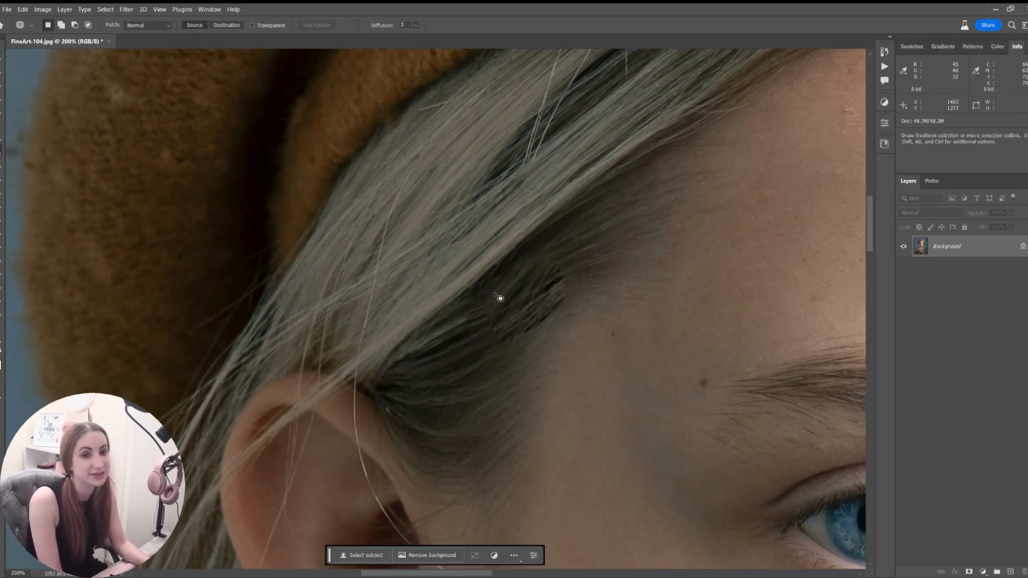
pyautogui.moveTo(495, 294); pyautogui.dragTo(422, 222)
pyautogui.hotkey('ctrl', 'd')
# Step: Remove the shorter bright stray hairs over the light strands below the beret with patches and Content-Aware fills
pyautogui.moveTo(509, 119); pyautogui.dragTo(566, 273)
pyautogui.moveTo(529, 235)
pyautogui.mouseDown()
pyautogui.moveTo(488, 248)
pyautogui.moveTo(526, 232)
pyautogui.moveTo(611, 230)
pyautogui.mouseUp()
pyautogui.hotkey('ctrl', 'd')
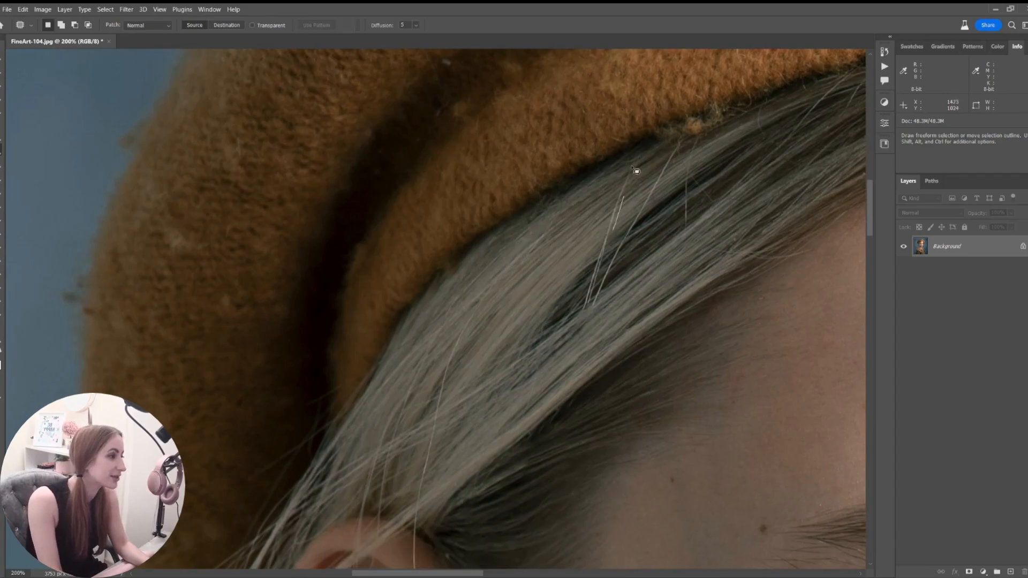
pyautogui.moveTo(597, 290); pyautogui.dragTo(604, 270)
pyautogui.hotkey('ctrl', 'd')
pyautogui.moveTo(604, 270)
pyautogui.mouseDown()
pyautogui.moveTo(613, 274)
pyautogui.moveTo(599, 289)
pyautogui.moveTo(608, 278)
pyautogui.moveTo(601, 256)
pyautogui.moveTo(616, 265)
pyautogui.mouseUp()
pyautogui.hotkey('ctrl', 'd')
pyautogui.hotkey('shift', 'F5')
pyautogui.press('Return')
pyautogui.hotkey('ctrl', 'd')
pyautogui.hotkey('shift', 'F5')
pyautogui.press('Return')
pyautogui.hotkey('ctrl', 'd')
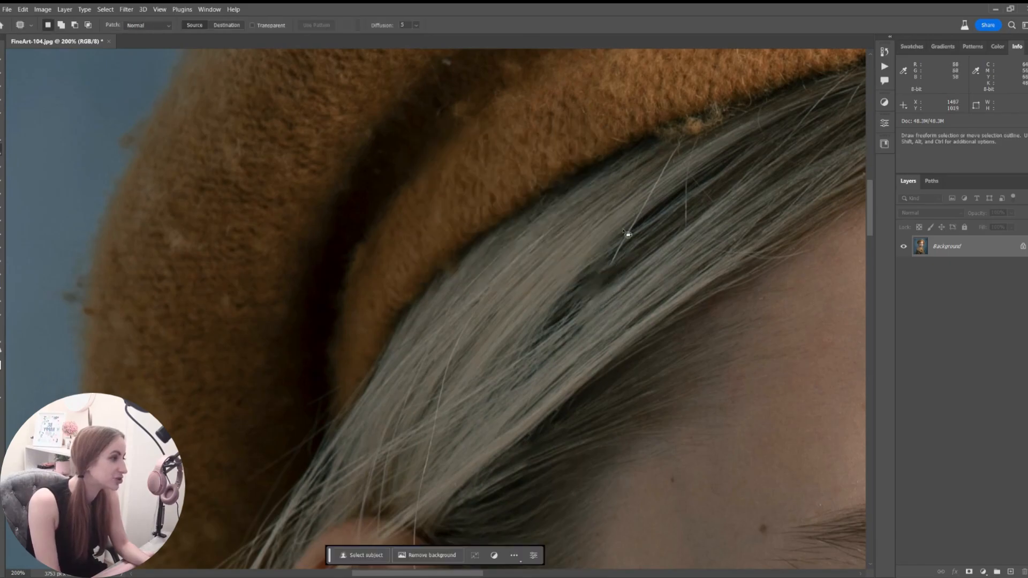
# Step: Remove the long stray hair reaching up to the beret's brim with Content-Aware fills
pyautogui.moveTo(626, 224)
pyautogui.mouseDown()
pyautogui.moveTo(609, 275)
pyautogui.moveTo(642, 233)
pyautogui.mouseUp()
pyautogui.hotkey('shift', 'F5')
pyautogui.moveTo(673, 165)
pyautogui.mouseDown()
pyautogui.moveTo(681, 136)
pyautogui.moveTo(688, 215)
pyautogui.moveTo(675, 144)
pyautogui.mouseUp()
pyautogui.press('Return')
pyautogui.hotkey('ctrl', 'd')
pyautogui.hotkey('shift', 'F5')
pyautogui.press('Return')
pyautogui.hotkey('ctrl', 'd')
pyautogui.hotkey('shift', 'F5')
pyautogui.press('Return')
# Step: Content-Aware fill the short hair crossing the dark locks and the out-of-place strands near the forehead hairline
pyautogui.moveTo(708, 192); pyautogui.dragTo(699, 213)
pyautogui.hotkey('shift', 'F5')
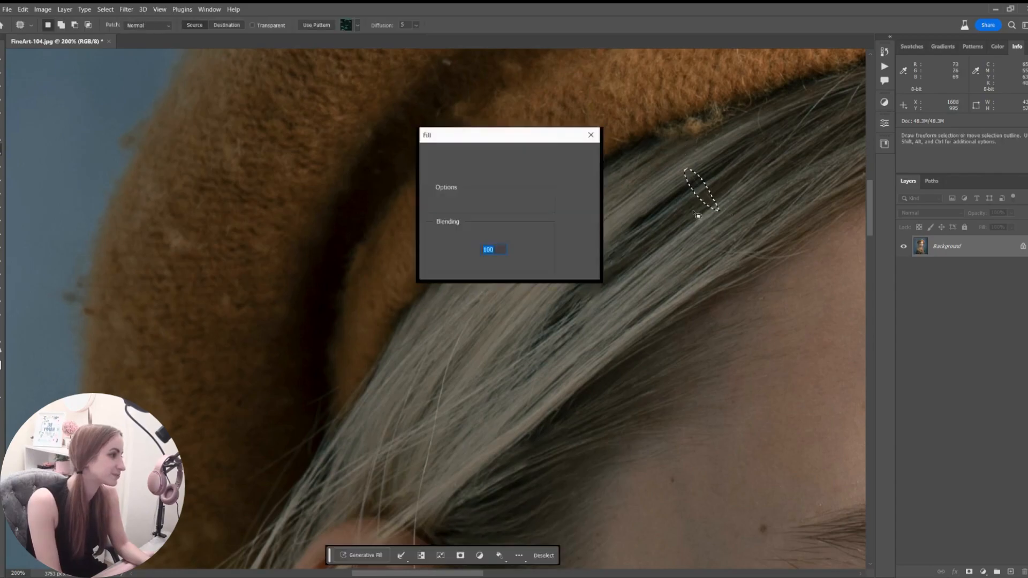
pyautogui.press('Return')
pyautogui.moveTo(732, 243); pyautogui.dragTo(702, 241)
pyautogui.moveTo(805, 251); pyautogui.dragTo(760, 247)
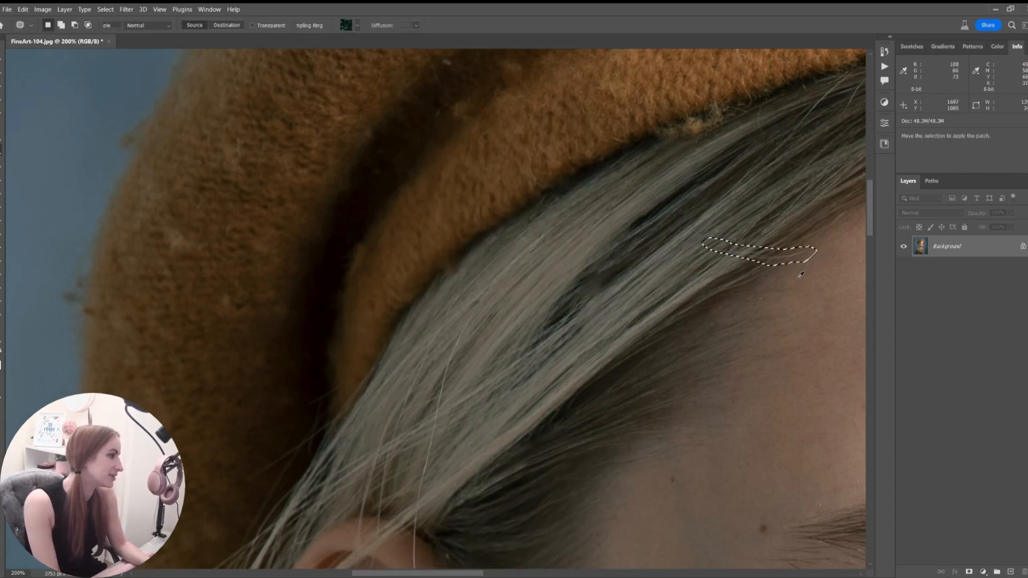
pyautogui.hotkey('shift', 'F5')
pyautogui.press('Return')
pyautogui.hotkey('ctrl', 'd')
pyautogui.moveTo(600, 278); pyautogui.dragTo(603, 282)
pyautogui.hotkey('shift', 'F5')
pyautogui.press('Return')
pyautogui.hotkey('ctrl', 'd')
# Step: Content-Aware fill the long stray strand running down the light hair toward the ear, section by section
pyautogui.moveTo(504, 319)
pyautogui.mouseDown()
pyautogui.moveTo(587, 182)
pyautogui.moveTo(549, 193)
pyautogui.moveTo(529, 290)
pyautogui.moveTo(527, 305)
pyautogui.moveTo(536, 265)
pyautogui.moveTo(530, 373)
pyautogui.moveTo(541, 453)
pyautogui.moveTo(497, 282)
pyautogui.moveTo(557, 362)
pyautogui.moveTo(631, 377)
pyautogui.mouseUp()
pyautogui.hotkey('shift', 'F5')
pyautogui.press('Return')
pyautogui.hotkey('ctrl', 'd')
pyautogui.hotkey('shift', 'F5')
pyautogui.press('Return')
pyautogui.hotkey('ctrl', 'd')
pyautogui.hotkey('shift', 'F5')
pyautogui.press('Return')
pyautogui.hotkey('ctrl', 'd')
pyautogui.hotkey('shift', 'F5')
pyautogui.press('Return')
pyautogui.hotkey('ctrl', 'd')
pyautogui.hotkey('shift', 'F5')
pyautogui.press('Return')
pyautogui.hotkey('ctrl', 'd')
# Step: Remove the leftover stray hairs around the ear with Content-Aware fills
pyautogui.moveTo(740, 395); pyautogui.dragTo(760, 375)
pyautogui.hotkey('shift', 'F5')
pyautogui.press('Return')
pyautogui.hotkey('ctrl', 'd')
pyautogui.moveTo(500, 279); pyautogui.dragTo(499, 280)
pyautogui.hotkey('shift', 'F5')
pyautogui.press('Return')
pyautogui.hotkey('ctrl', 'd')
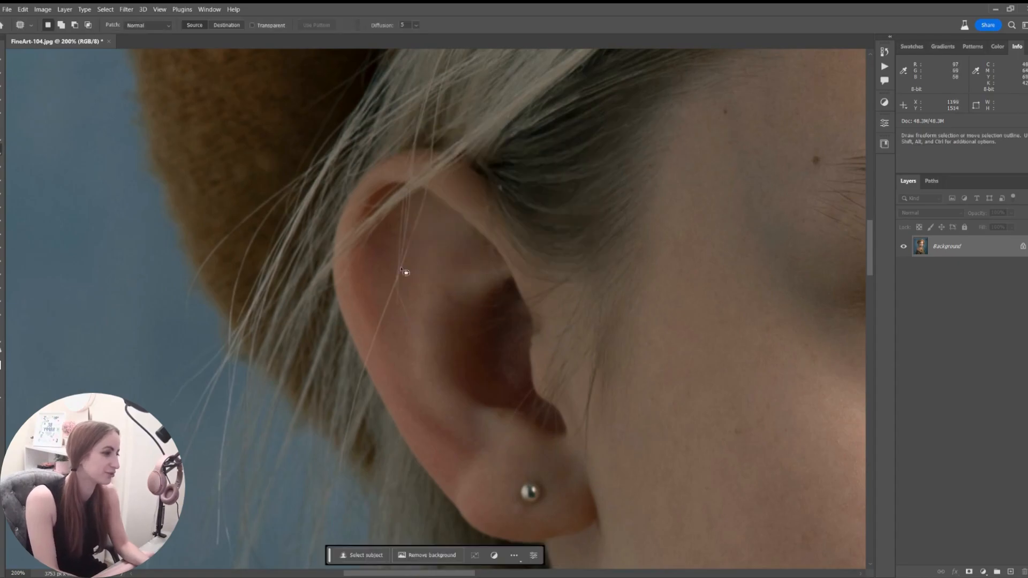
# Step: Patch out the fine hairs crossing the upper ear and a flyaway against the backdrop beside it
pyautogui.moveTo(404, 310)
pyautogui.mouseDown()
pyautogui.moveTo(405, 337)
pyautogui.moveTo(381, 344)
pyautogui.moveTo(393, 322)
pyautogui.mouseUp()
pyautogui.hotkey('ctrl', 'd')
pyautogui.hotkey('ctrl', 'd')
pyautogui.hotkey('ctrl', '-')
pyautogui.scroll(-2, 372, 250)
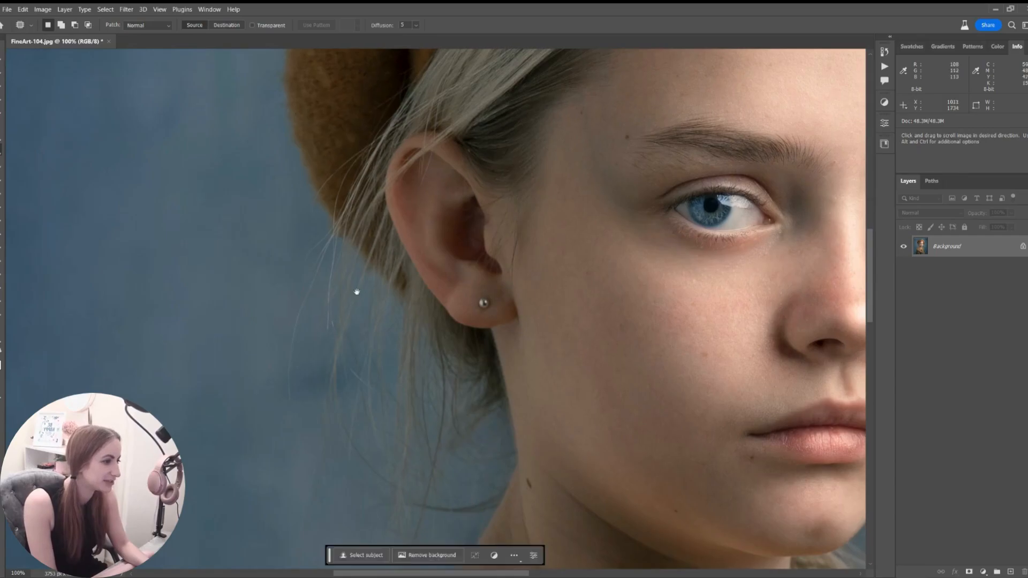
pyautogui.moveTo(304, 317)
pyautogui.mouseDown()
pyautogui.moveTo(273, 235)
pyautogui.moveTo(314, 202)
pyautogui.moveTo(344, 133)
pyautogui.mouseUp()
pyautogui.hotkey('ctrl', 'd')
# Step: Select the long thin stray hair over the beret beside the eye and fill it with Content-Aware
pyautogui.moveTo(741, 333); pyautogui.dragTo(322, 260)
pyautogui.moveTo(616, 177); pyautogui.dragTo(619, 238)
pyautogui.moveTo(625, 286); pyautogui.dragTo(627, 274)
pyautogui.hotkey('shift', 'F5')
pyautogui.press('Return')
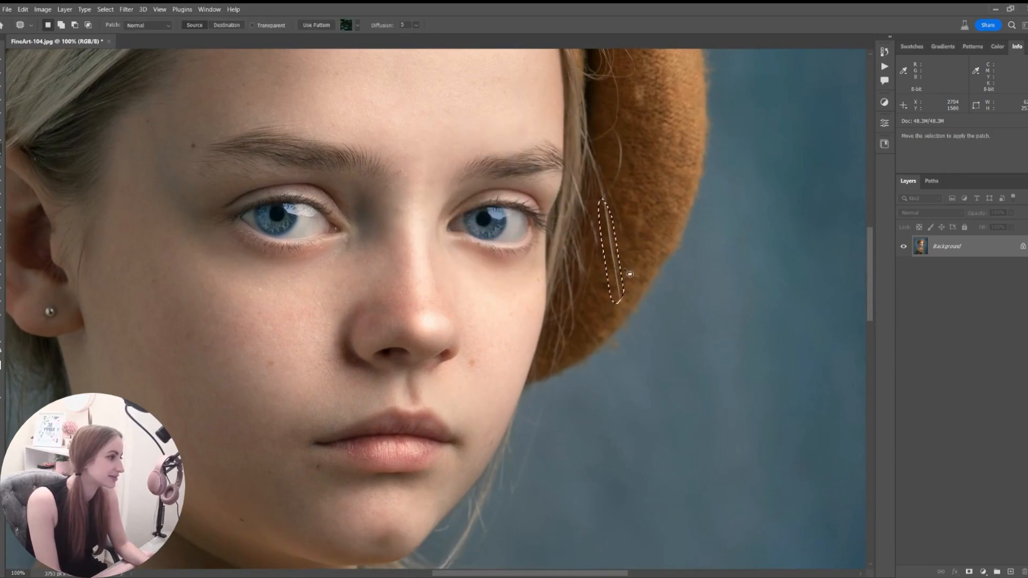
pyautogui.hotkey('ctrl', 'd')
# Step: Remove the curved stray hairs higher up on the dark inner side of the beret with Content-Aware fills
pyautogui.moveTo(618, 163)
pyautogui.mouseDown()
pyautogui.moveTo(610, 104)
pyautogui.moveTo(605, 156)
pyautogui.mouseUp()
pyautogui.hotkey('ctrl', 'd')
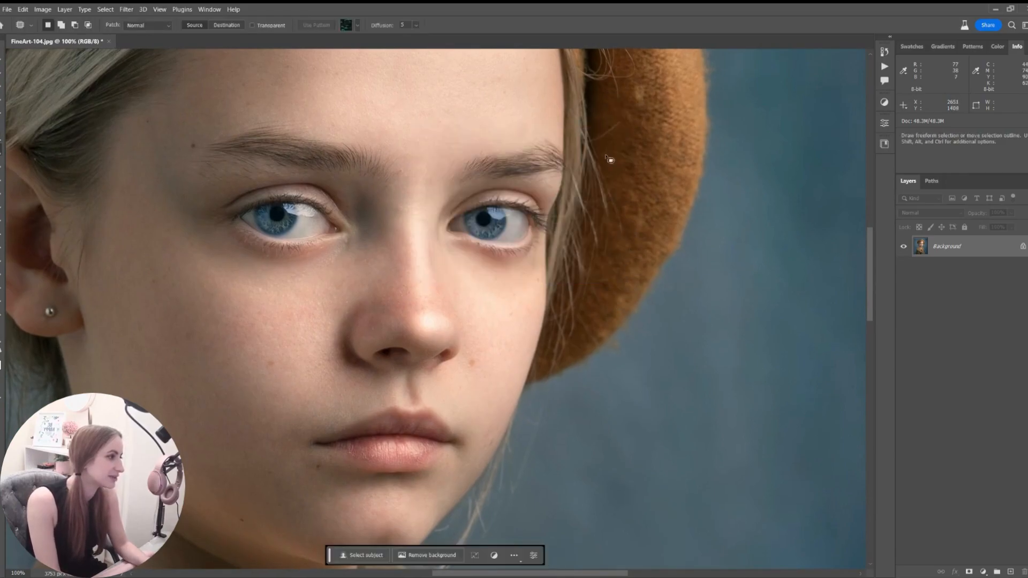
pyautogui.hotkey('shift', 'F5')
pyautogui.press('Return')
pyautogui.moveTo(625, 107)
pyautogui.mouseDown()
pyautogui.moveTo(634, 335)
pyautogui.moveTo(632, 321)
pyautogui.mouseUp()
pyautogui.hotkey('ctrl', 'd')
pyautogui.hotkey('shift', 'F5')
pyautogui.press('Return')
pyautogui.hotkey('ctrl', 'd')
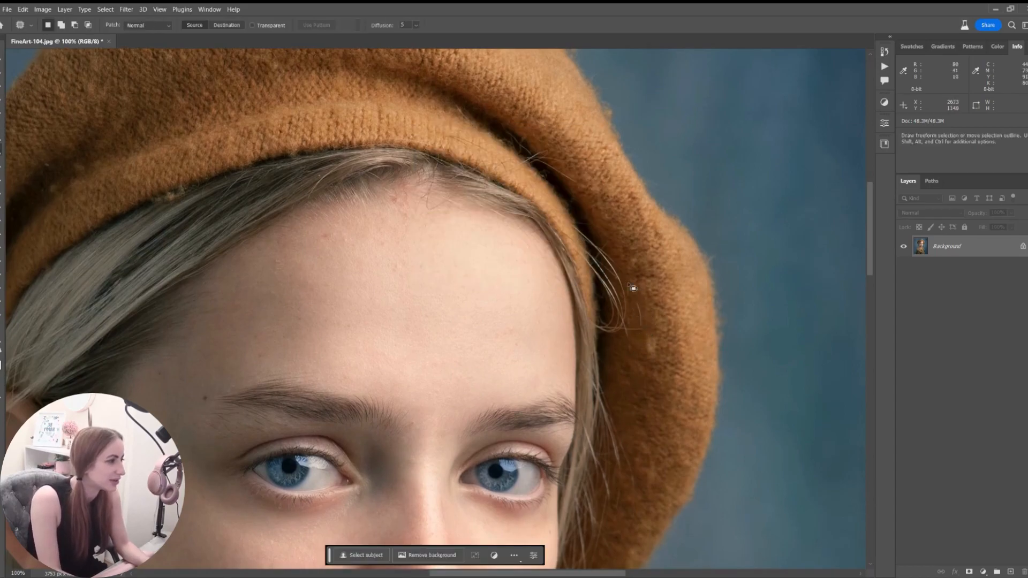
# Step: Patch out the curled tips of the stray hairs lying on the beret beside the forehead
pyautogui.hotkey('ctrl', '+')
pyautogui.moveTo(645, 277); pyautogui.dragTo(402, 272)
pyautogui.moveTo(531, 309)
pyautogui.mouseDown()
pyautogui.moveTo(576, 351)
pyautogui.moveTo(589, 322)
pyautogui.moveTo(602, 330)
pyautogui.moveTo(613, 307)
pyautogui.mouseUp()
pyautogui.hotkey('ctrl', 'd')
pyautogui.moveTo(594, 346)
pyautogui.mouseDown()
pyautogui.moveTo(605, 277)
pyautogui.moveTo(605, 342)
pyautogui.mouseUp()
pyautogui.hotkey('ctrl', 'd')
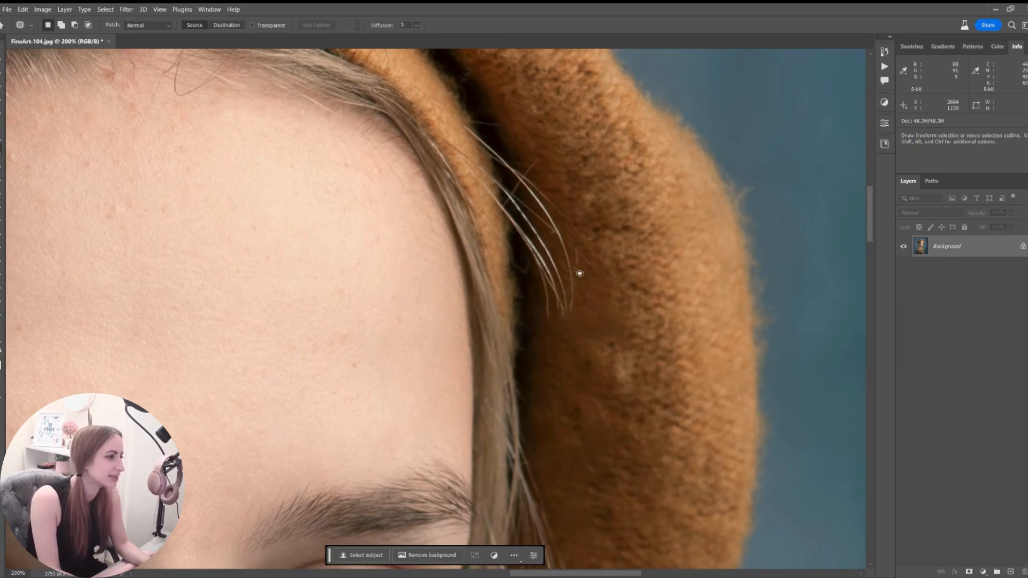
# Step: Patch over the remaining fine hair traces on the beret next to the bright strands
pyautogui.moveTo(607, 289); pyautogui.dragTo(615, 280)
pyautogui.moveTo(610, 308); pyautogui.dragTo(608, 238)
pyautogui.hotkey('ctrl', 'd')
pyautogui.moveTo(608, 281)
pyautogui.mouseDown()
pyautogui.moveTo(639, 291)
pyautogui.moveTo(613, 277)
pyautogui.mouseUp()
pyautogui.moveTo(616, 287); pyautogui.dragTo(618, 254)
pyautogui.hotkey('ctrl', 'd')
# Step: Remove the tips of the bright loose strands over the beret's inner side beside the forehead with Content-Aware Fill
pyautogui.moveTo(533, 272); pyautogui.dragTo(578, 328)
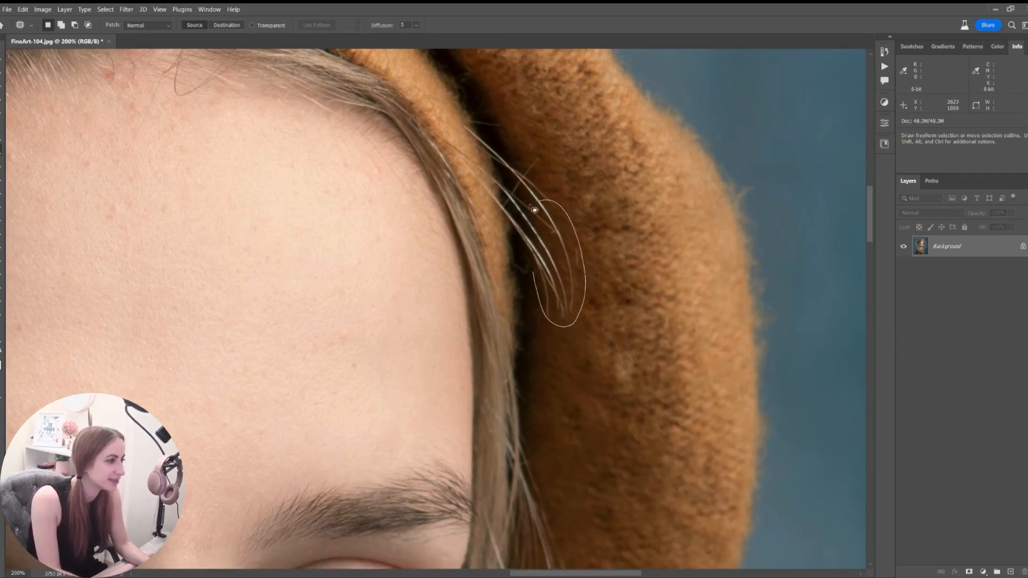
pyautogui.moveTo(540, 206); pyautogui.dragTo(511, 244)
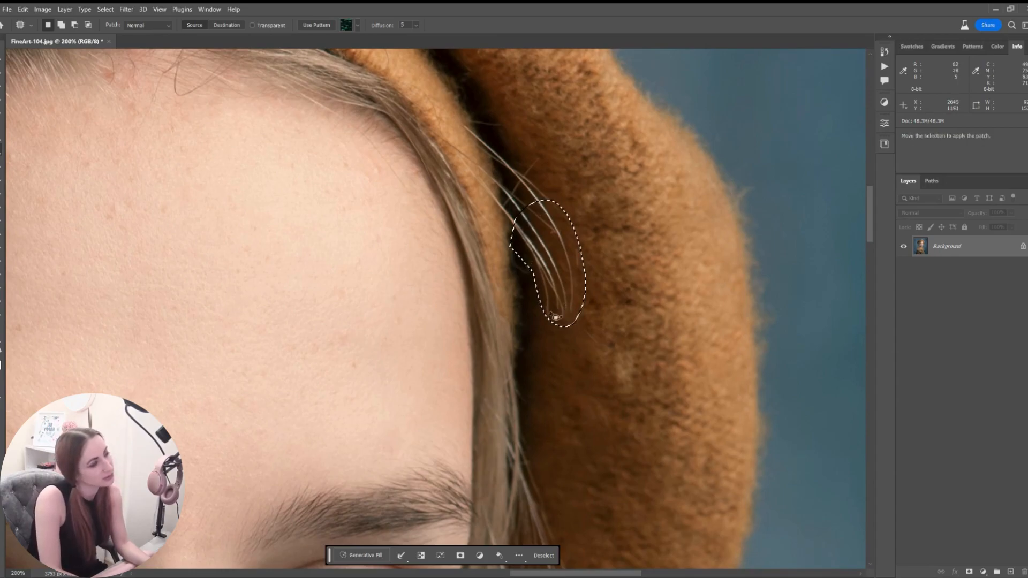
pyautogui.hotkey('ctrl', 'd')
pyautogui.moveTo(545, 301)
pyautogui.mouseDown()
pyautogui.moveTo(573, 262)
pyautogui.moveTo(522, 251)
pyautogui.moveTo(580, 335)
pyautogui.mouseUp()
pyautogui.hotkey('shift', 'BackSpace')
pyautogui.press('Return')
pyautogui.hotkey('ctrl', 'd')
# Step: Fill the middle part of the bright strands along the dark fold of the beret with Content-Aware
pyautogui.moveTo(507, 301); pyautogui.dragTo(556, 310)
pyautogui.hotkey('shift', 'BackSpace')
pyautogui.press('Return')
pyautogui.hotkey('ctrl', 'd')
pyautogui.moveTo(555, 274); pyautogui.dragTo(502, 249)
pyautogui.moveTo(597, 316)
pyautogui.mouseDown()
pyautogui.moveTo(595, 300)
pyautogui.moveTo(549, 301)
pyautogui.moveTo(610, 316)
pyautogui.moveTo(578, 263)
pyautogui.mouseUp()
pyautogui.hotkey('shift', 'BackSpace')
pyautogui.press('Return')
pyautogui.hotkey('ctrl', 'd')
# Step: Clean up the leftover strand fragments and uneven patches on the beret's inner side with further Content-Aware fills
pyautogui.hotkey('ctrl', 'd')
pyautogui.hotkey('shift', 'BackSpace')
pyautogui.press('Return')
pyautogui.hotkey('ctrl', 'd')
pyautogui.moveTo(559, 321)
pyautogui.mouseDown()
pyautogui.moveTo(544, 342)
pyautogui.moveTo(557, 327)
pyautogui.mouseUp()
pyautogui.moveTo(549, 334); pyautogui.dragTo(554, 276)
pyautogui.hotkey('ctrl', 'd')
pyautogui.moveTo(550, 265)
pyautogui.mouseDown()
pyautogui.moveTo(546, 287)
pyautogui.moveTo(551, 267)
pyautogui.mouseUp()
pyautogui.hotkey('shift', 'BackSpace')
pyautogui.press('Return')
pyautogui.hotkey('ctrl', 'd')
# Step: Select the remaining strands crossing from the beret band to the fold and fill them with Content-Aware
pyautogui.moveTo(494, 183)
pyautogui.mouseDown()
pyautogui.moveTo(590, 325)
pyautogui.moveTo(581, 295)
pyautogui.moveTo(588, 275)
pyautogui.mouseUp()
pyautogui.hotkey('shift', 'BackSpace')
pyautogui.press('Return')
pyautogui.hotkey('ctrl', 'd')
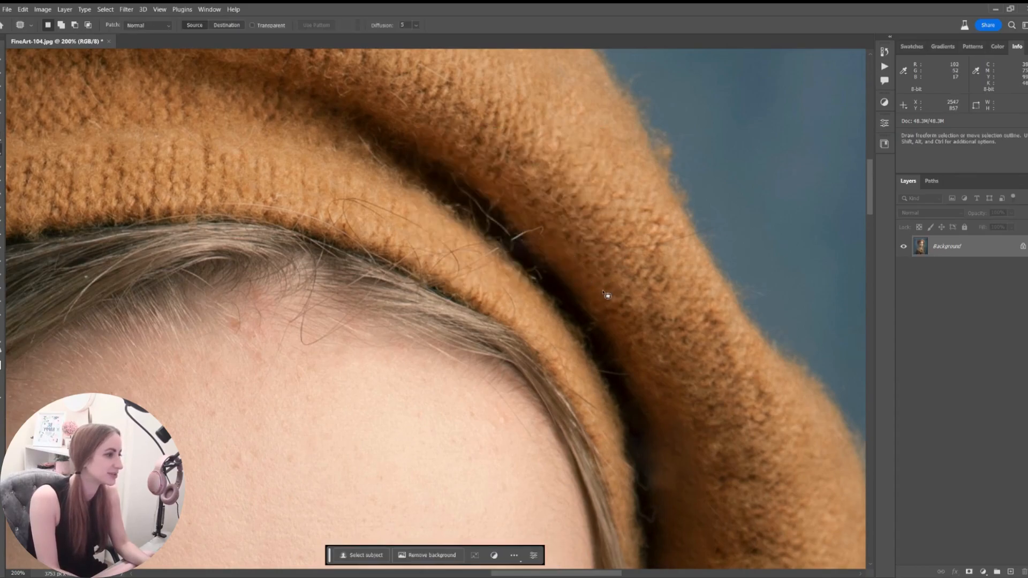
# Step: Remove the short light stray hairs sticking out of the beret's dark fold above the forehead with Content-Aware fills
pyautogui.hotkey('shift', 'F5')
pyautogui.press('Return')
pyautogui.hotkey('ctrl', 'd')
pyautogui.moveTo(514, 255); pyautogui.dragTo(484, 248)
pyautogui.hotkey('shift', 'F5')
pyautogui.press('Return')
pyautogui.hotkey('ctrl', 'd')
pyautogui.hotkey('shift', 'F5')
pyautogui.press('Return')
# Step: Fill the loose fibres along the upper edge of the beret band next to the fold with Content-Aware
pyautogui.moveTo(379, 152); pyautogui.dragTo(402, 191)
pyautogui.hotkey('shift', 'F5')
pyautogui.press('Return')
pyautogui.moveTo(477, 255); pyautogui.dragTo(441, 229)
pyautogui.hotkey('shift', 'F5')
pyautogui.press('Return')
pyautogui.moveTo(501, 279)
pyautogui.mouseDown()
pyautogui.moveTo(507, 288)
pyautogui.moveTo(501, 281)
pyautogui.mouseUp()
pyautogui.hotkey('shift', 'F5')
pyautogui.press('Return')
# Step: Remove the hair lower in the fold and the curly dark hairs on the beret band
pyautogui.moveTo(610, 362); pyautogui.dragTo(630, 381)
pyautogui.hotkey('ctrl', 'd')
pyautogui.moveTo(465, 243); pyautogui.dragTo(375, 195)
pyautogui.hotkey('shift', 'F5')
pyautogui.press('Return')
pyautogui.hotkey('ctrl', 'd')
pyautogui.press('space')
pyautogui.hotkey('ctrl', 'd')
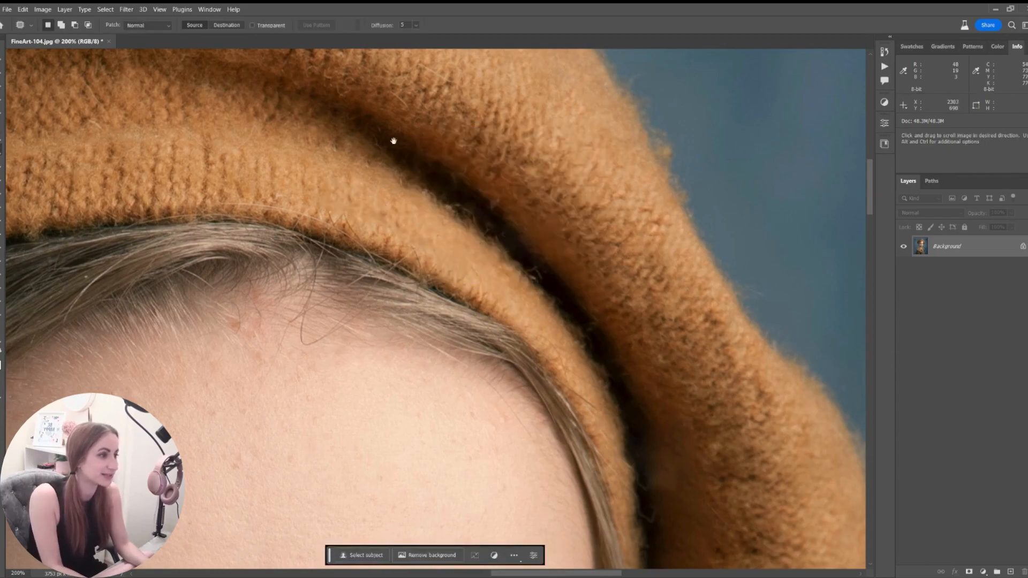
# Step: Fill the last stray fibres on the upper fold and crown of the beret with Content-Aware
pyautogui.moveTo(432, 233); pyautogui.dragTo(482, 388)
pyautogui.moveTo(499, 316); pyautogui.dragTo(527, 316)
pyautogui.hotkey('shift', 'F5')
pyautogui.press('Return')
pyautogui.hotkey('ctrl', 'd')
pyautogui.moveTo(634, 191); pyautogui.dragTo(654, 147)
pyautogui.hotkey('shift', 'F5')
pyautogui.press('Return')
pyautogui.hotkey('ctrl', 'd')
# Step: Examine the cleaned beret and the rest of the portrait for remaining distractions
pyautogui.hotkey('ctrl', '-')
pyautogui.hotkey('ctrl', '-')
pyautogui.hotkey('ctrl', '-')
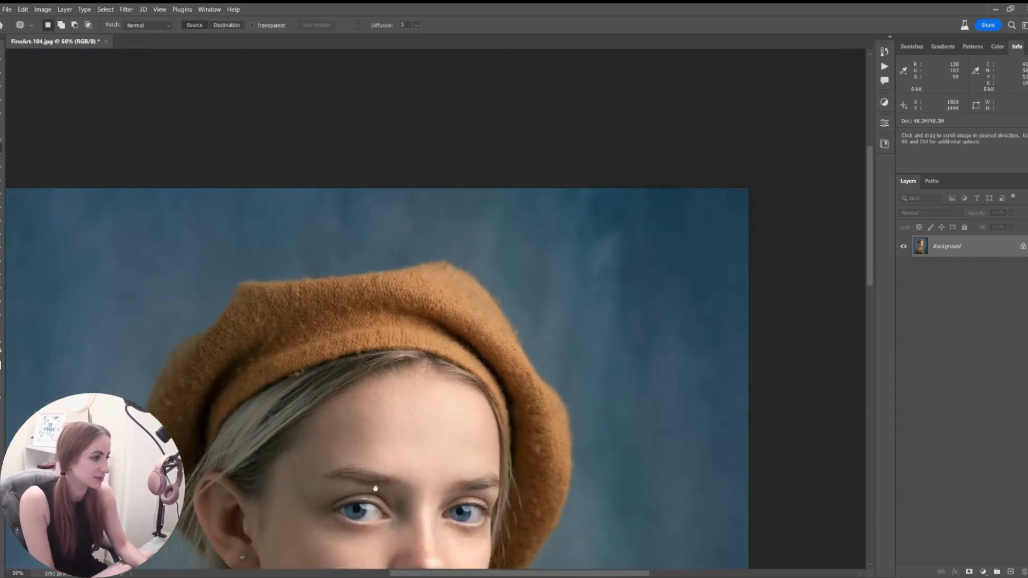
pyautogui.moveTo(375, 494); pyautogui.dragTo(459, 295)
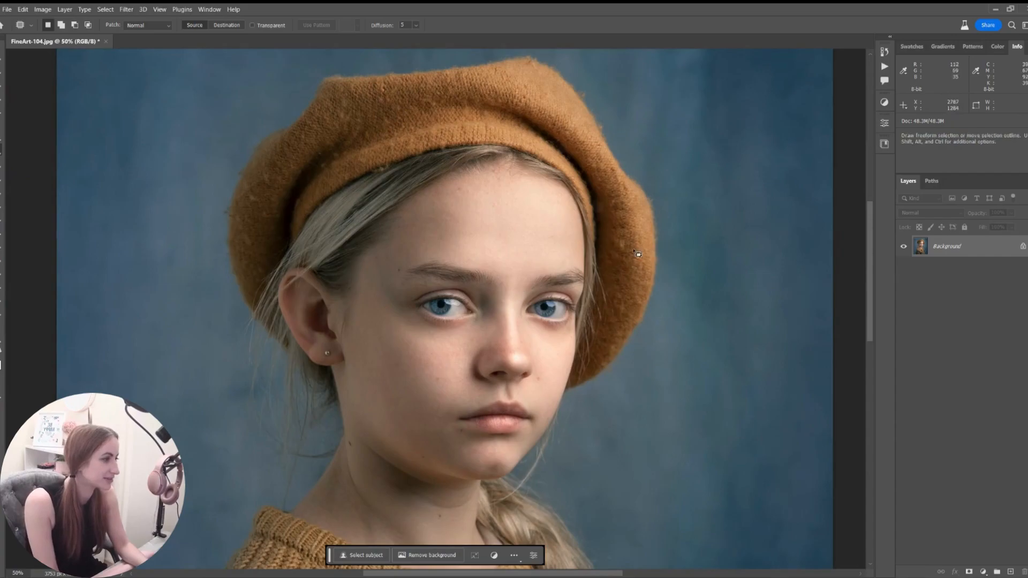
pyautogui.moveTo(622, 262); pyautogui.dragTo(615, 244)
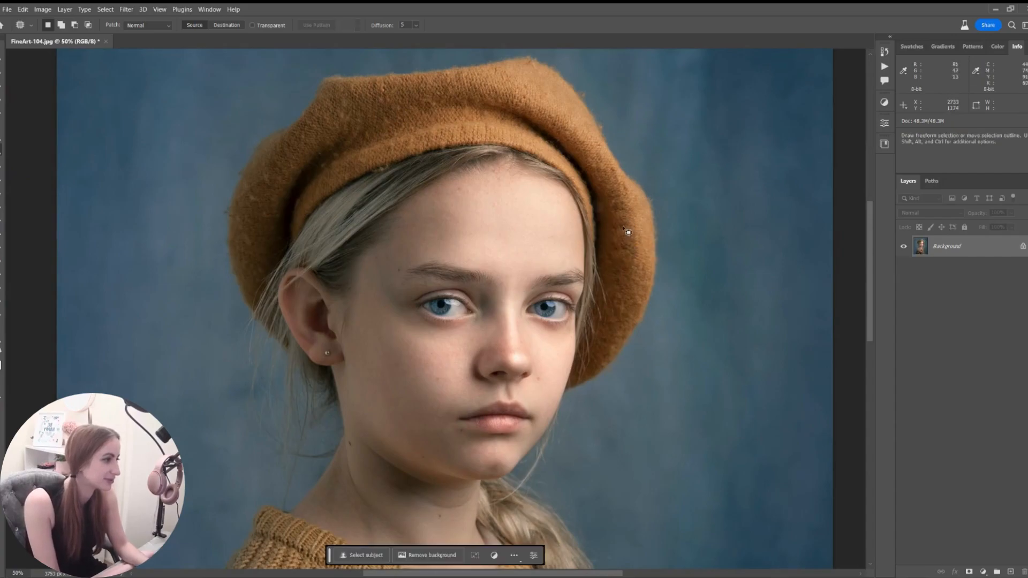
pyautogui.scroll(-3, 412, 264)
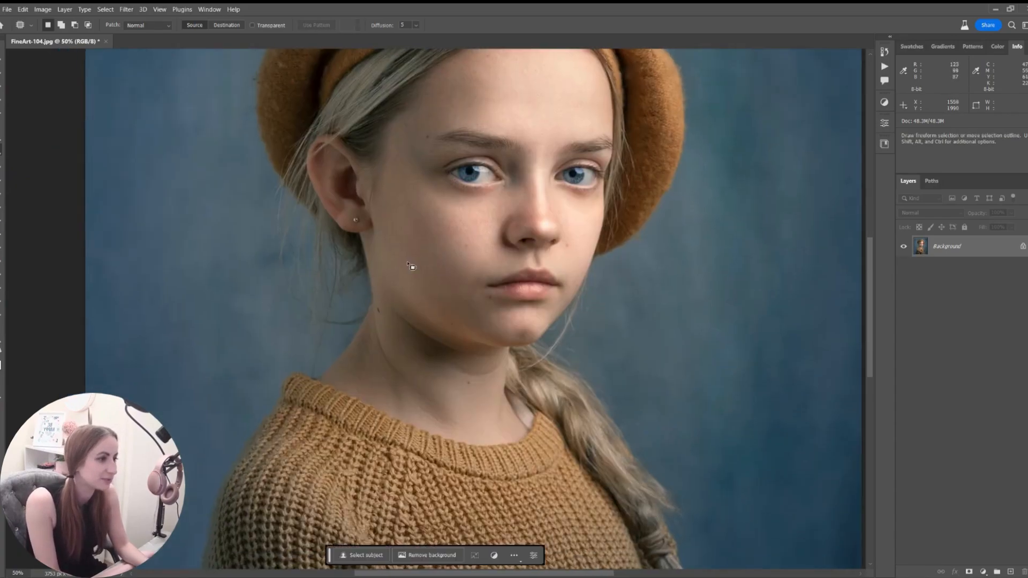
# Step: Fill a narrow area on the side of the neck and a small spot beside the sweater's shoulder with Content-Aware
pyautogui.hotkey('ctrl', '+')
pyautogui.moveTo(257, 358); pyautogui.dragTo(434, 335)
pyautogui.moveTo(418, 290); pyautogui.dragTo(445, 331)
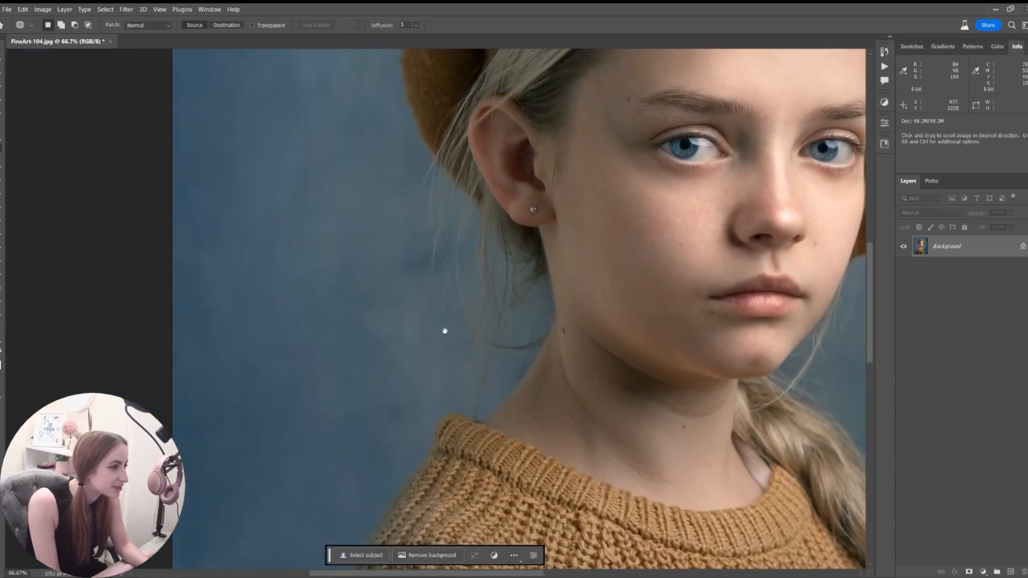
pyautogui.moveTo(517, 408)
pyautogui.mouseDown()
pyautogui.moveTo(557, 383)
pyautogui.moveTo(558, 369)
pyautogui.mouseUp()
pyautogui.hotkey('shift', 'F5')
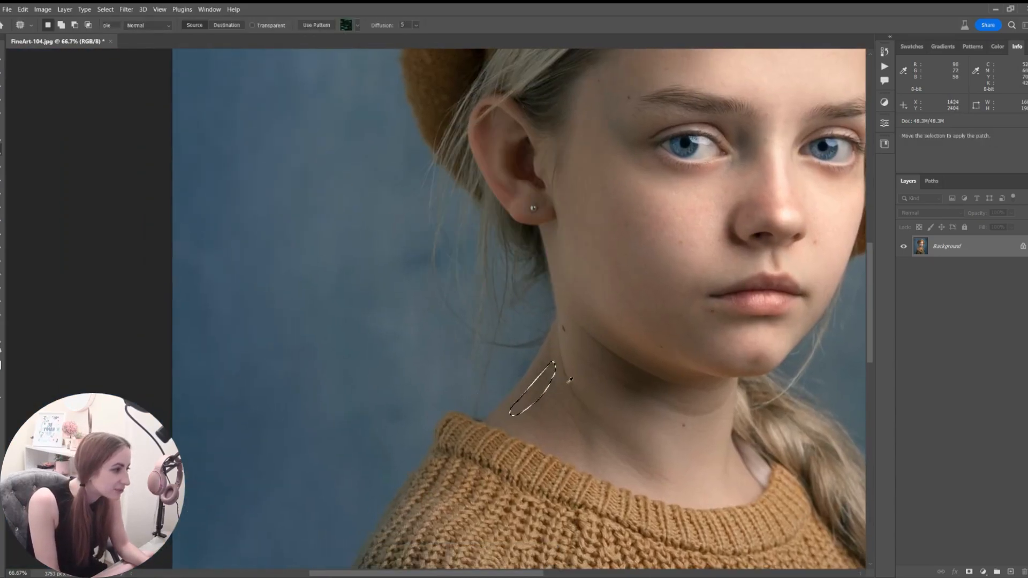
pyautogui.press('Return')
pyautogui.hotkey('ctrl', 'd')
pyautogui.moveTo(400, 448); pyautogui.dragTo(425, 443)
pyautogui.hotkey('shift', 'F5')
pyautogui.press('Return')
pyautogui.hotkey('ctrl', 'd')
# Step: Duplicate the background layer and set the copy's opacity to 50%
pyautogui.moveTo(576, 386)
pyautogui.mouseDown()
pyautogui.moveTo(353, 356)
pyautogui.moveTo(395, 383)
pyautogui.mouseUp()
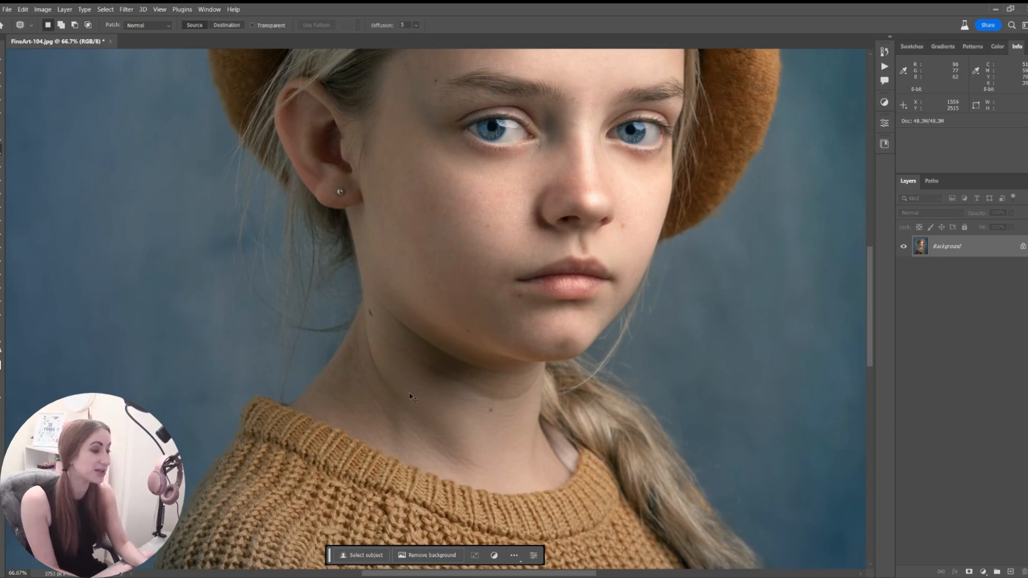
pyautogui.scroll(2, 415, 399)
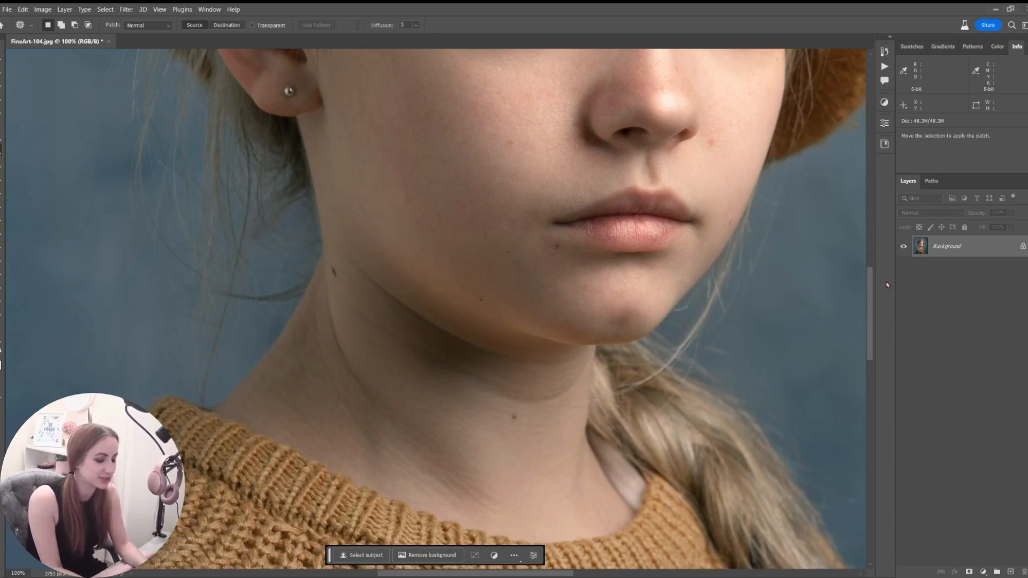
pyautogui.hotkey('ctrl', 'j')
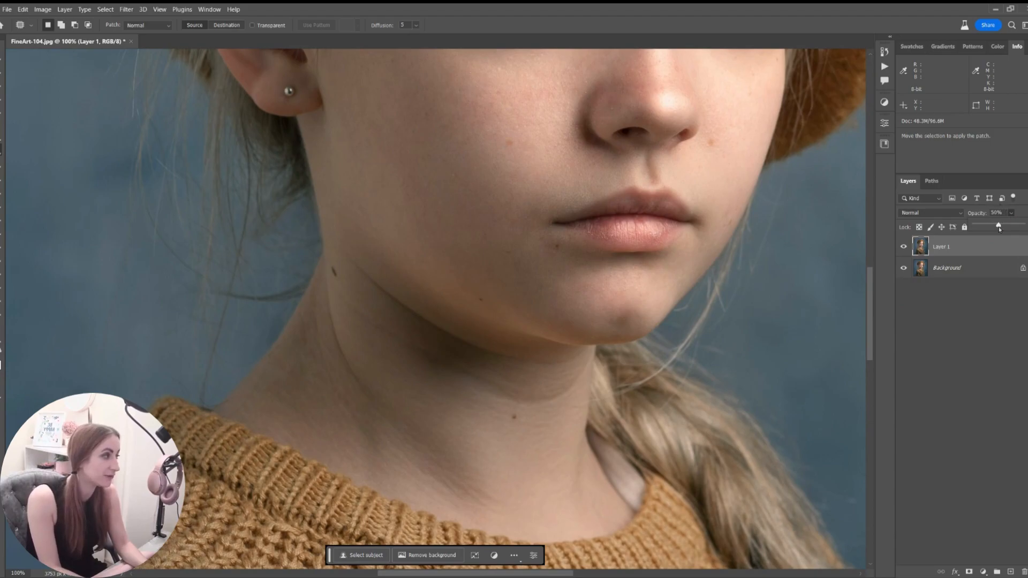
pyautogui.scroll(5, 562, 232)
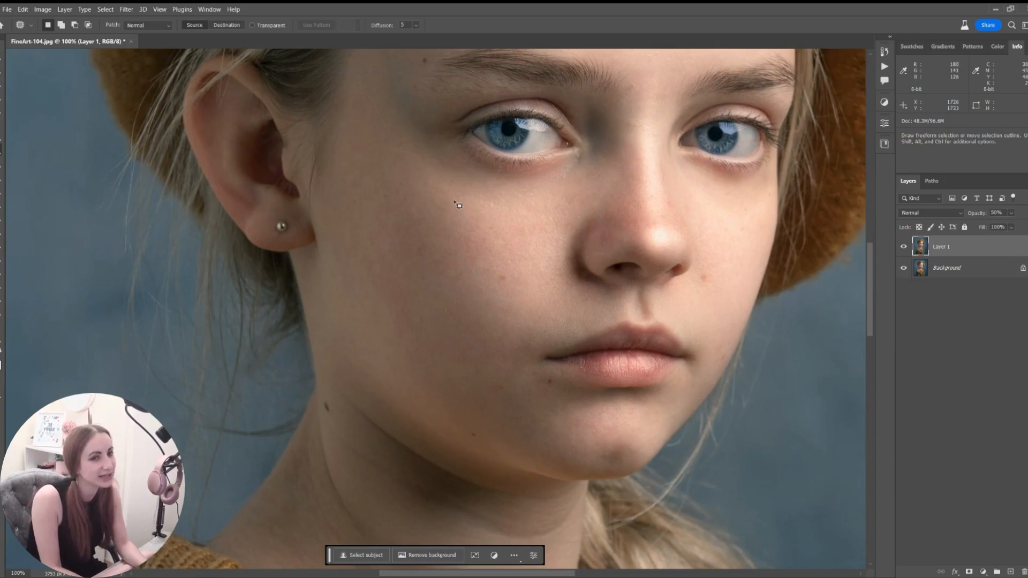
# Step: Try patching the cheek with the eye area as the source on the duplicate layer, and undo the patch
pyautogui.moveTo(472, 205); pyautogui.dragTo(438, 198)
pyautogui.moveTo(528, 310); pyautogui.dragTo(543, 131)
pyautogui.hotkey('ctrl', 'd')
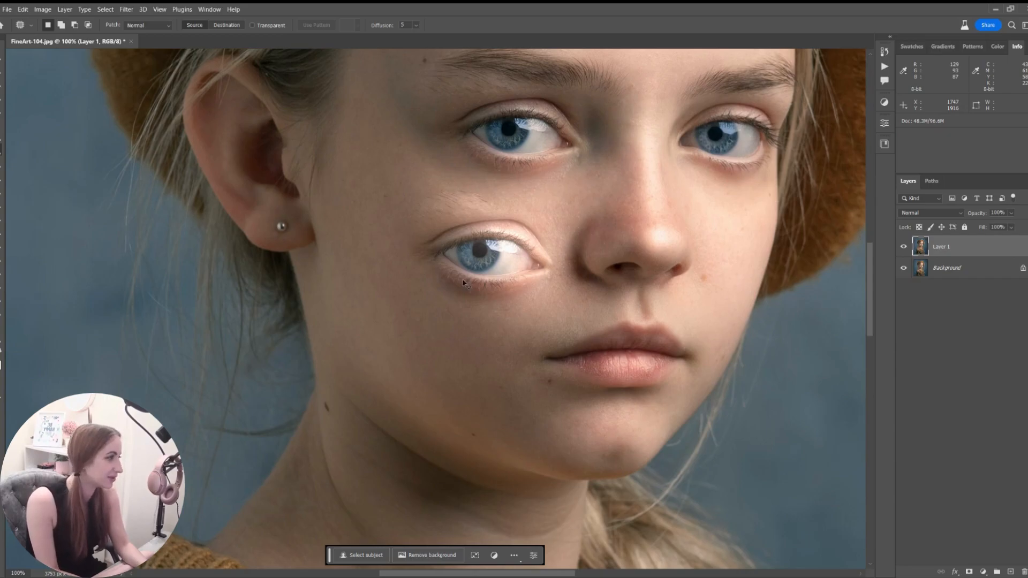
pyautogui.press('5')
pyautogui.hotkey('ctrl', 'shift', 'd')
pyautogui.press('Delete')
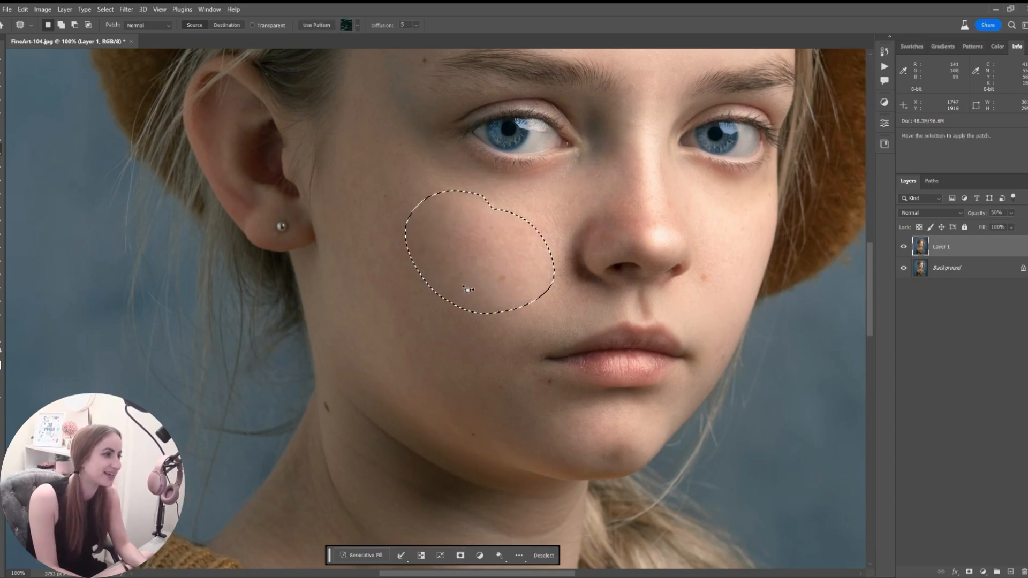
pyautogui.click(442, 347)
# Step: Patch the hard shadow edge under the jaw and the upper neck on the 50% layer
pyautogui.moveTo(421, 398); pyautogui.dragTo(434, 295)
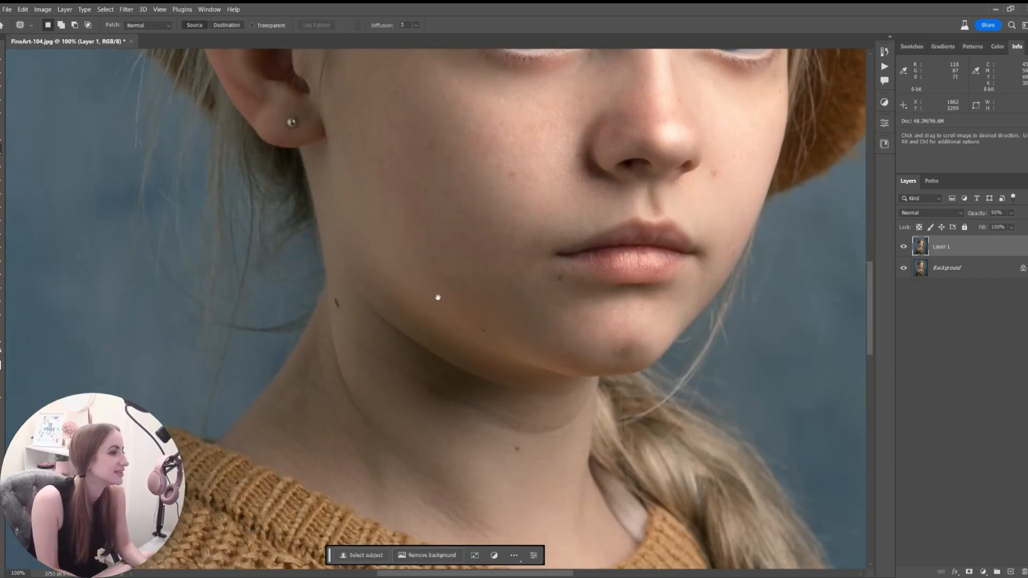
pyautogui.moveTo(390, 359); pyautogui.dragTo(350, 349)
pyautogui.moveTo(478, 427)
pyautogui.mouseDown()
pyautogui.moveTo(497, 414)
pyautogui.moveTo(490, 444)
pyautogui.mouseUp()
pyautogui.hotkey('ctrl', 'd')
pyautogui.moveTo(368, 304)
pyautogui.mouseDown()
pyautogui.moveTo(410, 355)
pyautogui.moveTo(517, 382)
pyautogui.moveTo(489, 383)
pyautogui.moveTo(482, 403)
pyautogui.moveTo(516, 386)
pyautogui.mouseUp()
pyautogui.hotkey('ctrl', 'd')
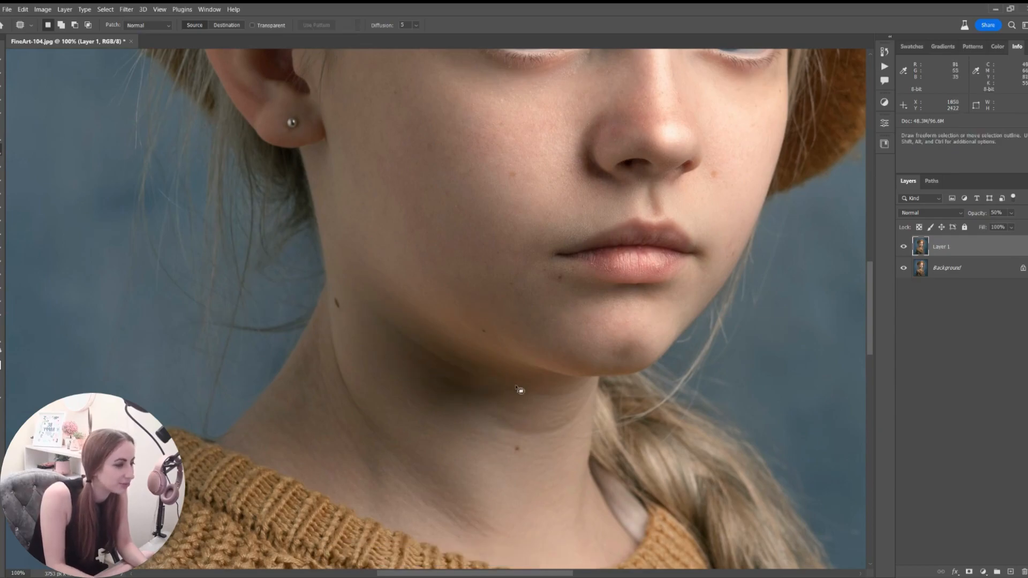
# Step: Patch the skin folds on the neck just below the chin beside the braid
pyautogui.moveTo(589, 401)
pyautogui.mouseDown()
pyautogui.moveTo(535, 421)
pyautogui.moveTo(553, 447)
pyautogui.moveTo(535, 428)
pyautogui.mouseUp()
pyautogui.hotkey('ctrl', 'd')
pyautogui.moveTo(528, 428); pyautogui.dragTo(557, 399)
pyautogui.hotkey('ctrl', 'd')
# Step: Patch the creases and uneven shading on the front of the neck above the sweater collar
pyautogui.moveTo(474, 419)
pyautogui.mouseDown()
pyautogui.moveTo(514, 452)
pyautogui.moveTo(474, 419)
pyautogui.mouseUp()
pyautogui.moveTo(466, 447); pyautogui.dragTo(457, 477)
pyautogui.hotkey('ctrl', 'd')
pyautogui.moveTo(452, 425)
pyautogui.mouseDown()
pyautogui.moveTo(376, 376)
pyautogui.moveTo(442, 521)
pyautogui.mouseUp()
pyautogui.moveTo(421, 465)
pyautogui.mouseDown()
pyautogui.moveTo(451, 476)
pyautogui.moveTo(455, 535)
pyautogui.moveTo(503, 471)
pyautogui.mouseUp()
pyautogui.hotkey('ctrl', 'd')
pyautogui.moveTo(505, 463)
pyautogui.mouseDown()
pyautogui.moveTo(536, 448)
pyautogui.moveTo(508, 466)
pyautogui.mouseUp()
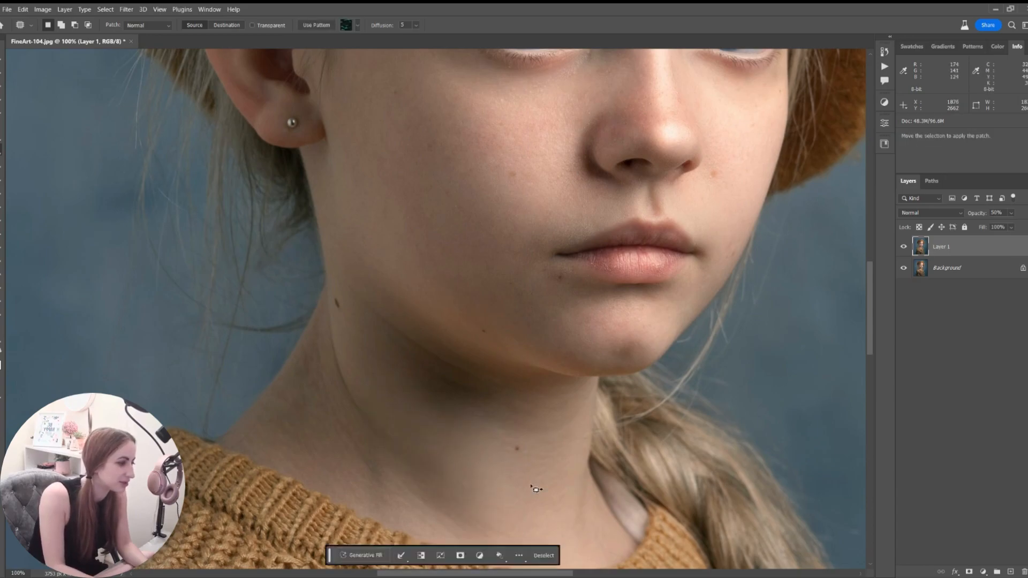
pyautogui.hotkey('ctrl', 'd')
# Step: Patch the crease lines on the shaded side of the neck down to the sweater collar
pyautogui.moveTo(318, 363)
pyautogui.mouseDown()
pyautogui.moveTo(296, 467)
pyautogui.moveTo(354, 452)
pyautogui.mouseUp()
pyautogui.hotkey('ctrl', 'd')
pyautogui.moveTo(299, 413); pyautogui.dragTo(362, 471)
pyautogui.hotkey('ctrl', 'd')
pyautogui.moveTo(408, 368); pyautogui.dragTo(472, 449)
pyautogui.moveTo(431, 477); pyautogui.dragTo(473, 210)
pyautogui.hotkey('ctrl', 'd')
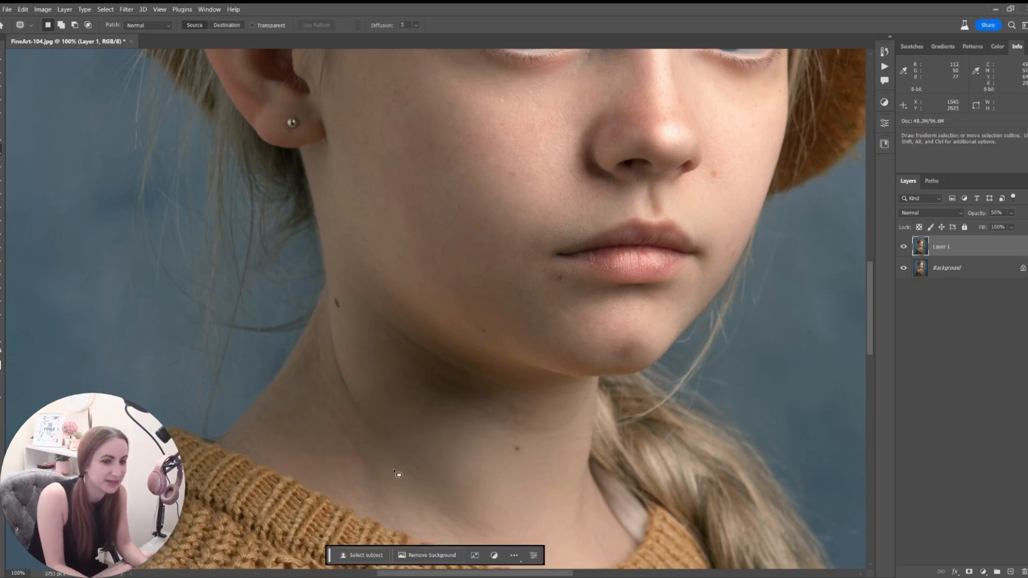
# Step: Soften the long crease running down from the neck mole and the shadow below the jaw with more patches
pyautogui.moveTo(375, 365)
pyautogui.mouseDown()
pyautogui.moveTo(351, 426)
pyautogui.moveTo(357, 508)
pyautogui.moveTo(339, 455)
pyautogui.mouseUp()
pyautogui.hotkey('ctrl', 'd')
pyautogui.hotkey('ctrl', 'd')
pyautogui.moveTo(371, 397)
pyautogui.mouseDown()
pyautogui.moveTo(333, 314)
pyautogui.moveTo(269, 234)
pyautogui.mouseUp()
pyautogui.moveTo(368, 336); pyautogui.dragTo(420, 367)
pyautogui.moveTo(398, 361); pyautogui.dragTo(402, 353)
pyautogui.hotkey('ctrl', 'd')
pyautogui.moveTo(418, 357); pyautogui.dragTo(475, 392)
# Step: Compare the neck with the retouching layer hidden and shown, and patch the remaining shadow transition under the jaw
pyautogui.click(903, 247)
pyautogui.click(902, 249)
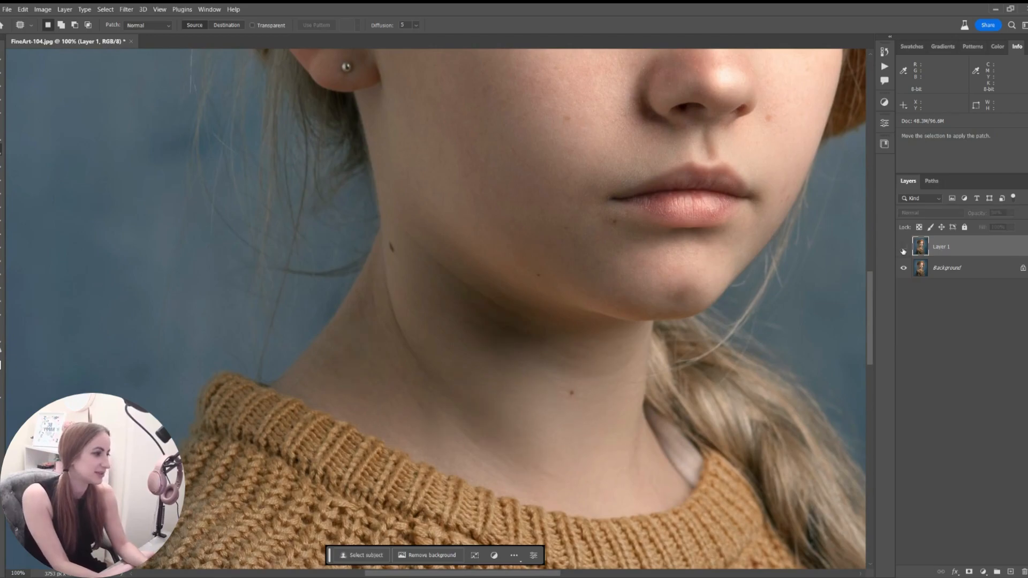
pyautogui.click(903, 247)
pyautogui.moveTo(501, 294)
pyautogui.mouseDown()
pyautogui.moveTo(572, 336)
pyautogui.moveTo(562, 324)
pyautogui.mouseUp()
pyautogui.moveTo(546, 328)
pyautogui.mouseDown()
pyautogui.moveTo(534, 377)
pyautogui.moveTo(522, 375)
pyautogui.mouseUp()
pyautogui.hotkey('ctrl', 'd')
pyautogui.moveTo(525, 307); pyautogui.dragTo(488, 351)
pyautogui.hotkey('ctrl', 'd')
# Step: Check the retouching on the whole portrait, set the layer's opacity to 50% and merge it into the background
pyautogui.hotkey('ctrl', '0')
pyautogui.click(904, 247)
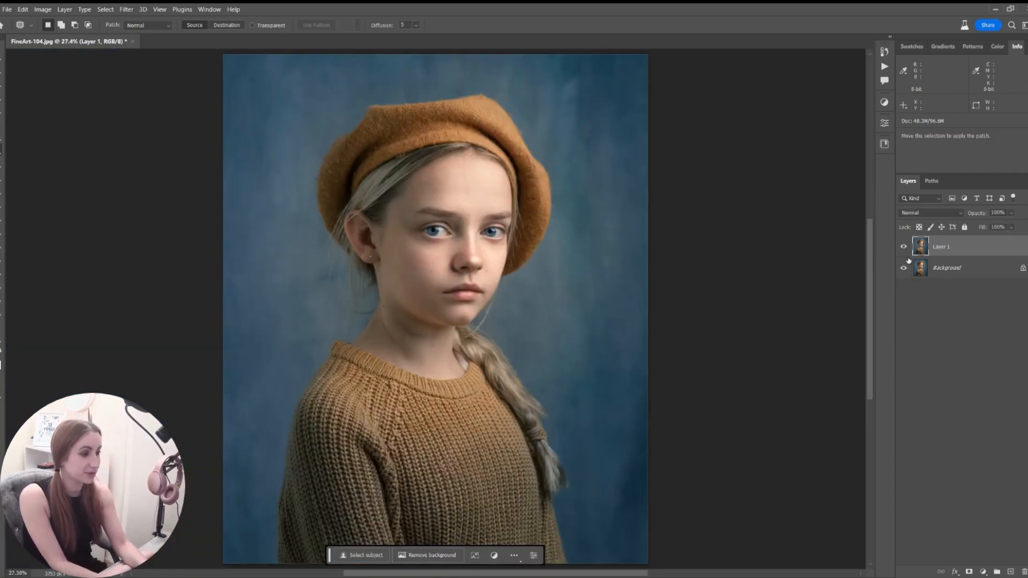
pyautogui.press('5')
pyautogui.hotkey('ctrl', '+')
pyautogui.hotkey('ctrl', '+')
pyautogui.hotkey('ctrl', '+')
pyautogui.hotkey('ctrl', '+')
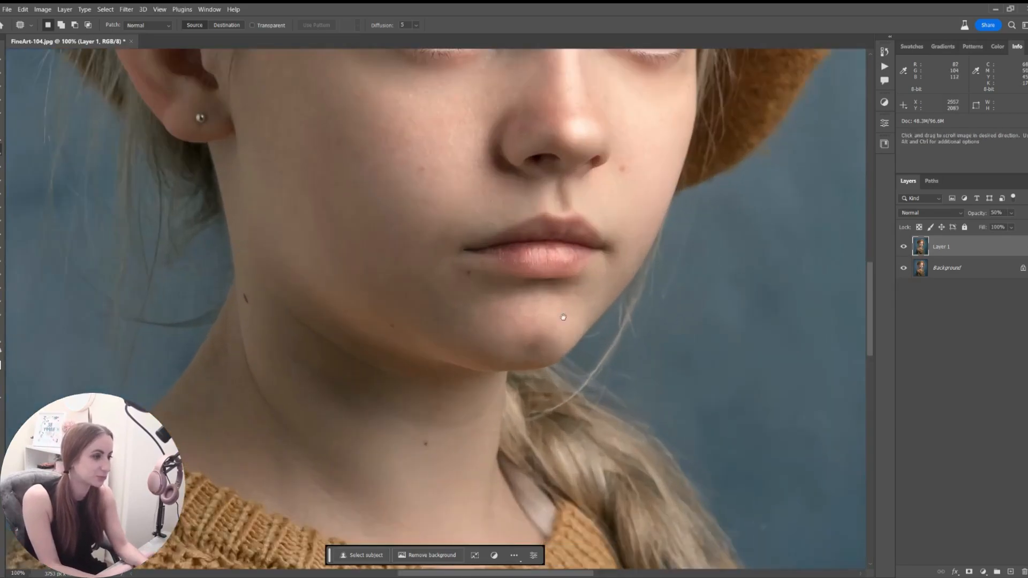
pyautogui.moveTo(505, 357); pyautogui.dragTo(613, 270)
pyautogui.hotkey('ctrl', 'e')
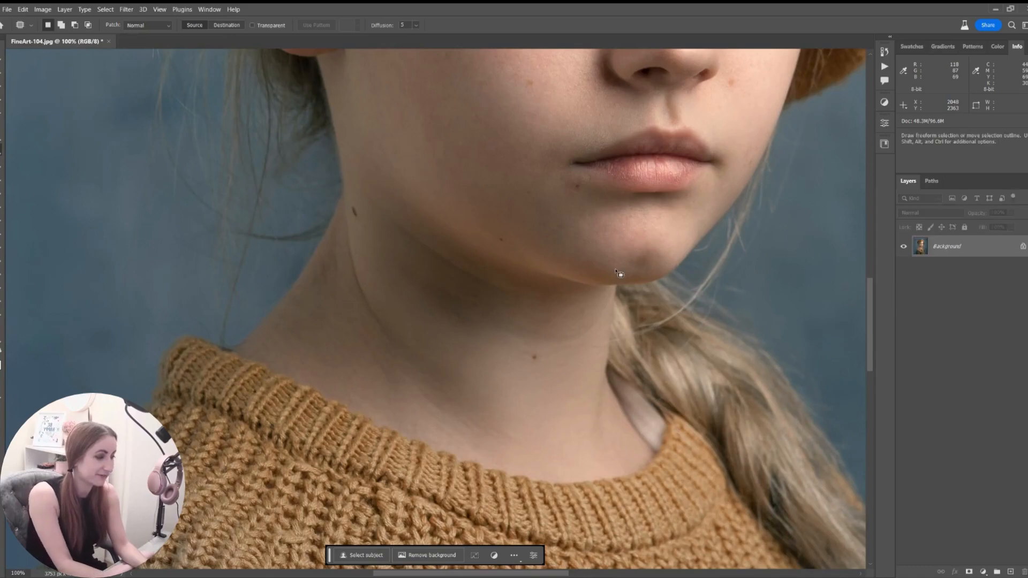
# Step: Duplicate the background as a 50% opacity layer and patch the shadow along the underside of the jaw
pyautogui.hotkey('ctrl', 'j')
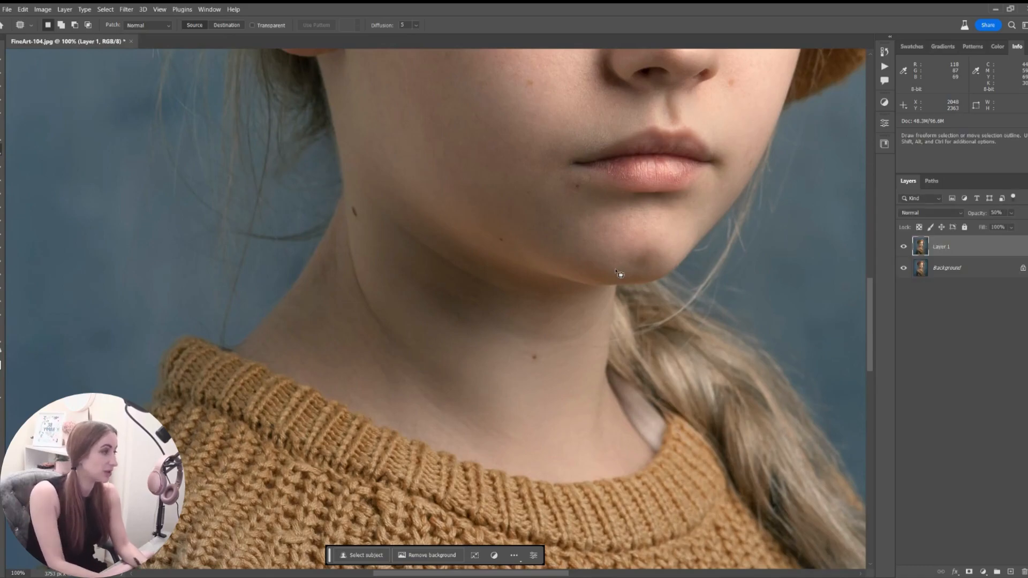
pyautogui.moveTo(458, 289)
pyautogui.mouseDown()
pyautogui.moveTo(473, 343)
pyautogui.moveTo(525, 338)
pyautogui.mouseUp()
pyautogui.click(491, 292)
pyautogui.moveTo(452, 254)
pyautogui.mouseDown()
pyautogui.moveTo(362, 206)
pyautogui.moveTo(535, 292)
pyautogui.moveTo(592, 339)
pyautogui.moveTo(487, 332)
pyautogui.mouseUp()
pyautogui.click(547, 320)
pyautogui.moveTo(537, 304); pyautogui.dragTo(536, 238)
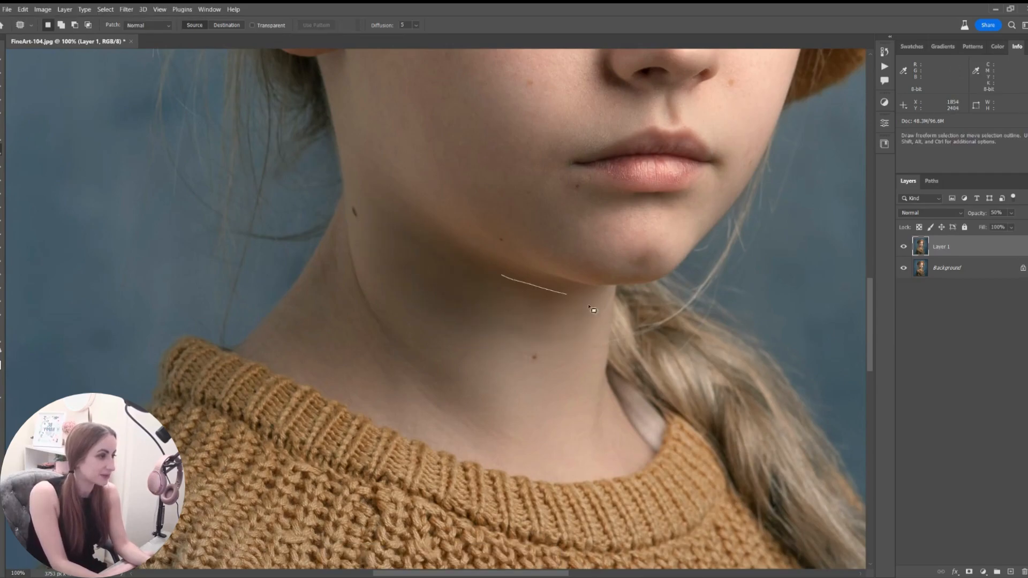
# Step: Patch the uneven tones down the front of the neck and merge the layer into the background
pyautogui.click(454, 319)
pyautogui.moveTo(480, 317); pyautogui.dragTo(522, 418)
pyautogui.click(532, 417)
pyautogui.hotkey('ctrl', '0')
pyautogui.hotkey('ctrl', 'e')
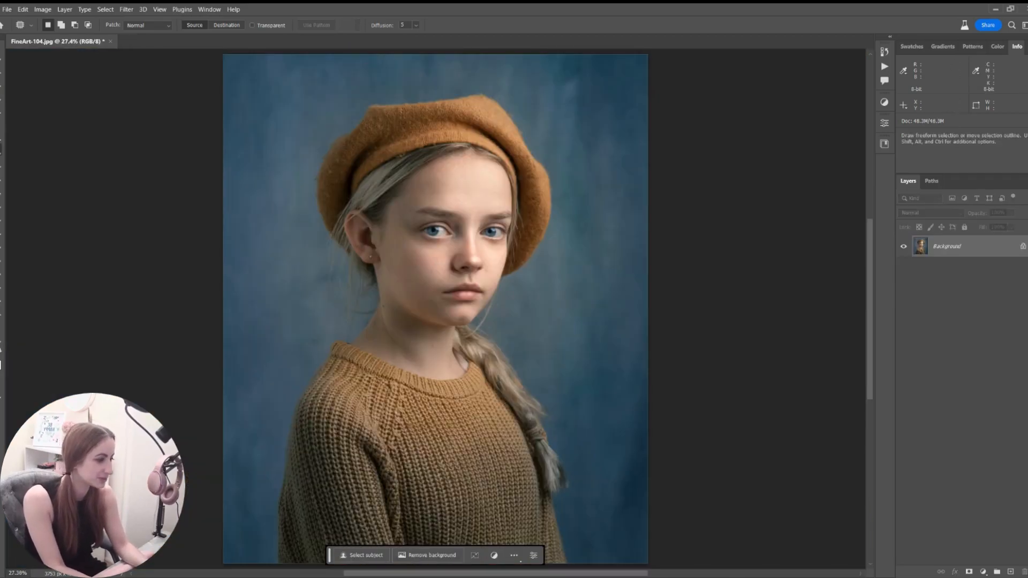
# Step: Patch the bright reflection on the white of the eye on the shaded side of the face
pyautogui.hotkey('ctrl', '+')
pyautogui.hotkey('ctrl', '+')
pyautogui.hotkey('ctrl', '+')
pyautogui.hotkey('ctrl', '+')
pyautogui.hotkey('ctrl', '+')
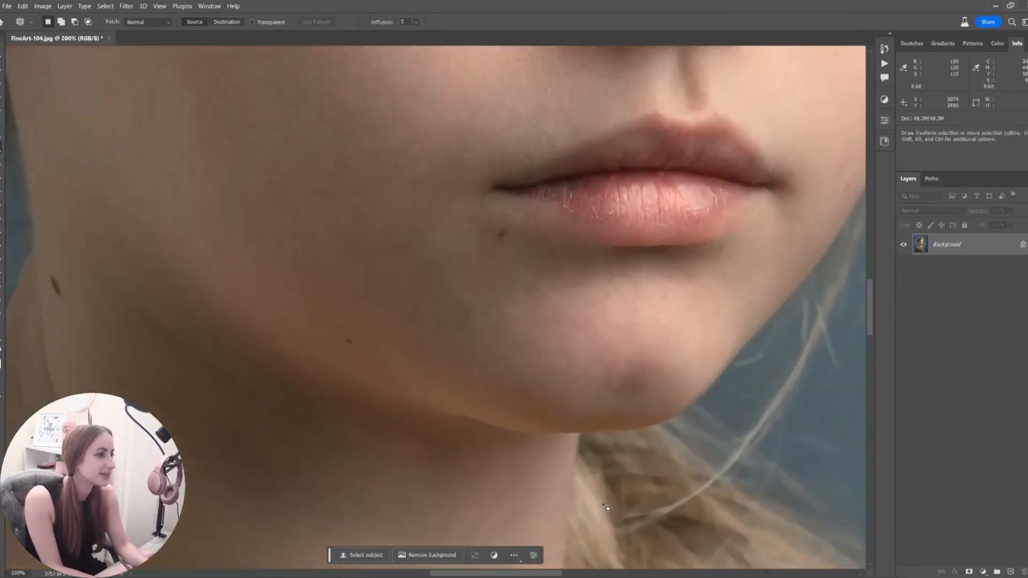
pyautogui.moveTo(250, 424); pyautogui.dragTo(266, 481)
pyautogui.moveTo(289, 280); pyautogui.dragTo(275, 478)
pyautogui.moveTo(398, 360); pyautogui.dragTo(390, 463)
pyautogui.hotkey('ctrl', '+')
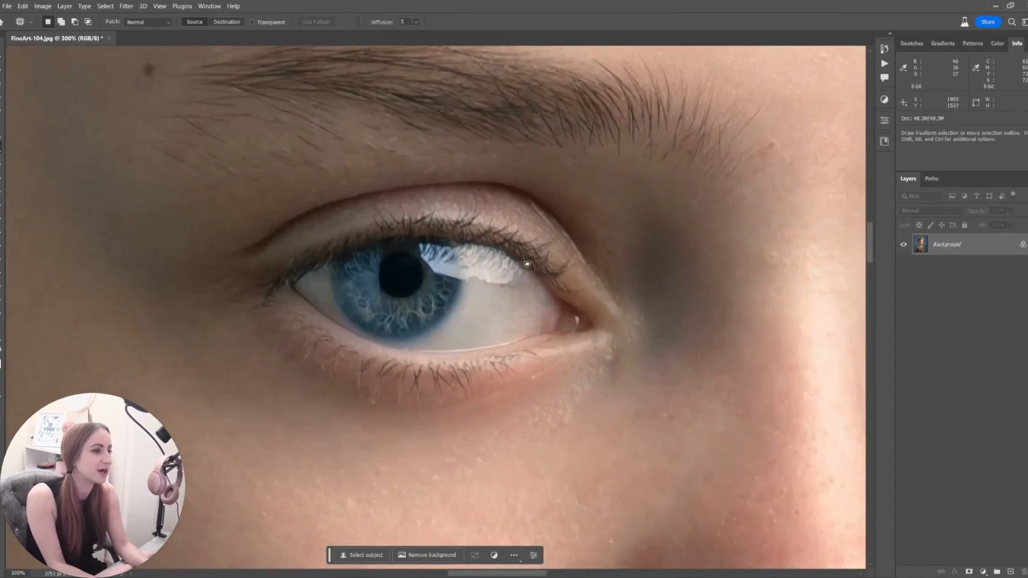
pyautogui.moveTo(495, 281)
pyautogui.mouseDown()
pyautogui.moveTo(490, 297)
pyautogui.moveTo(537, 282)
pyautogui.mouseUp()
pyautogui.moveTo(519, 287)
pyautogui.mouseDown()
pyautogui.moveTo(517, 306)
pyautogui.moveTo(507, 294)
pyautogui.moveTo(484, 314)
pyautogui.moveTo(506, 319)
pyautogui.moveTo(489, 326)
pyautogui.moveTo(507, 307)
pyautogui.moveTo(485, 316)
pyautogui.mouseUp()
pyautogui.hotkey('ctrl', 'd')
pyautogui.hotkey('ctrl', 'd')
pyautogui.hotkey('ctrl', 'd')
pyautogui.hotkey('ctrl', 'd')
pyautogui.hotkey('ctrl', 'd')
# Step: Remove the reflection at the outer white of the other eye with Content-Aware Fill
pyautogui.moveTo(748, 333); pyautogui.dragTo(421, 311)
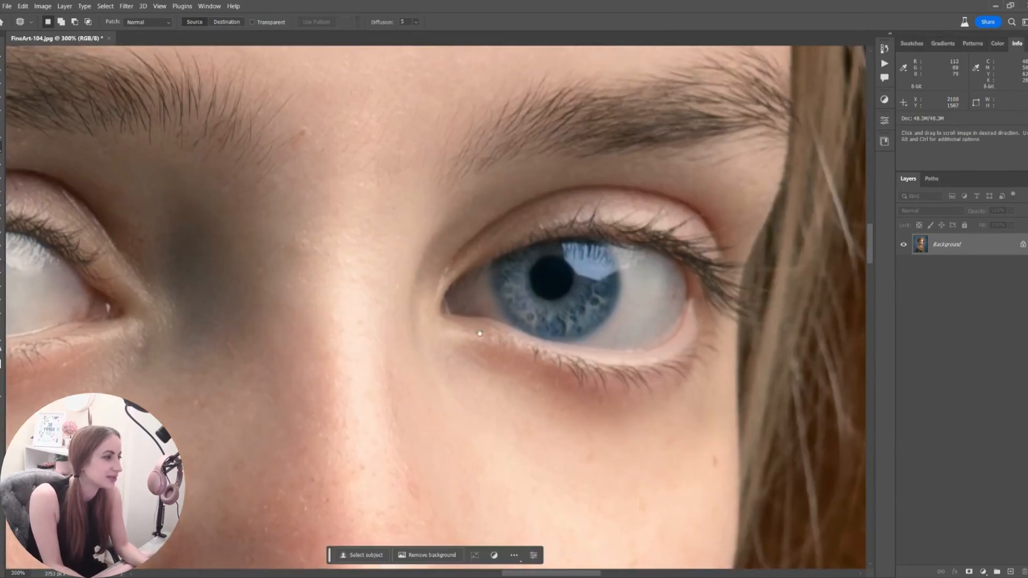
pyautogui.moveTo(680, 288); pyautogui.dragTo(657, 290)
pyautogui.hotkey('shift', 'F5')
pyautogui.press('Return')
pyautogui.hotkey('ctrl', 'd')
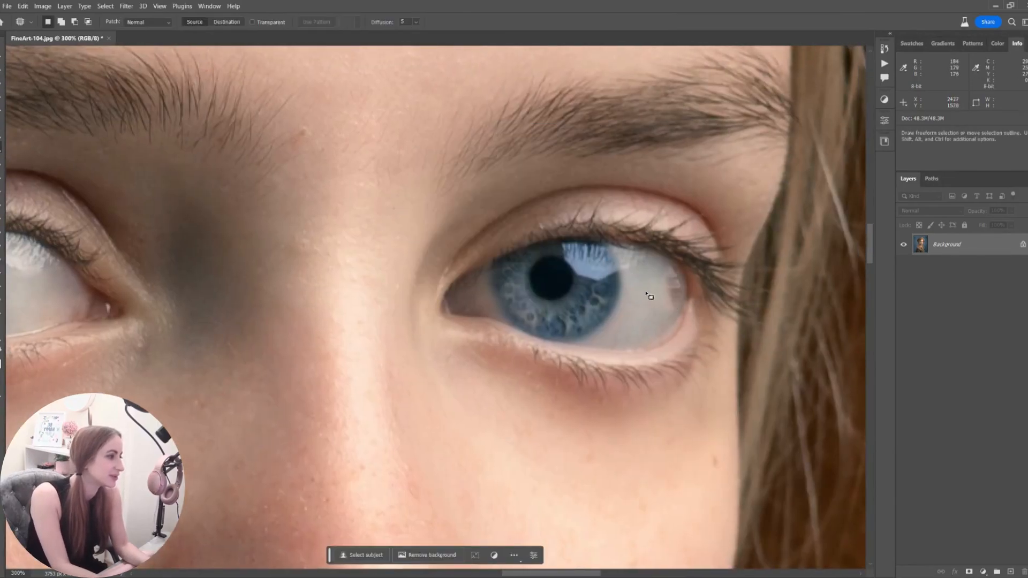
# Step: Patch the remaining marks on the white of the lit-side eye near its outer corner
pyautogui.scroll(2, 654, 276)
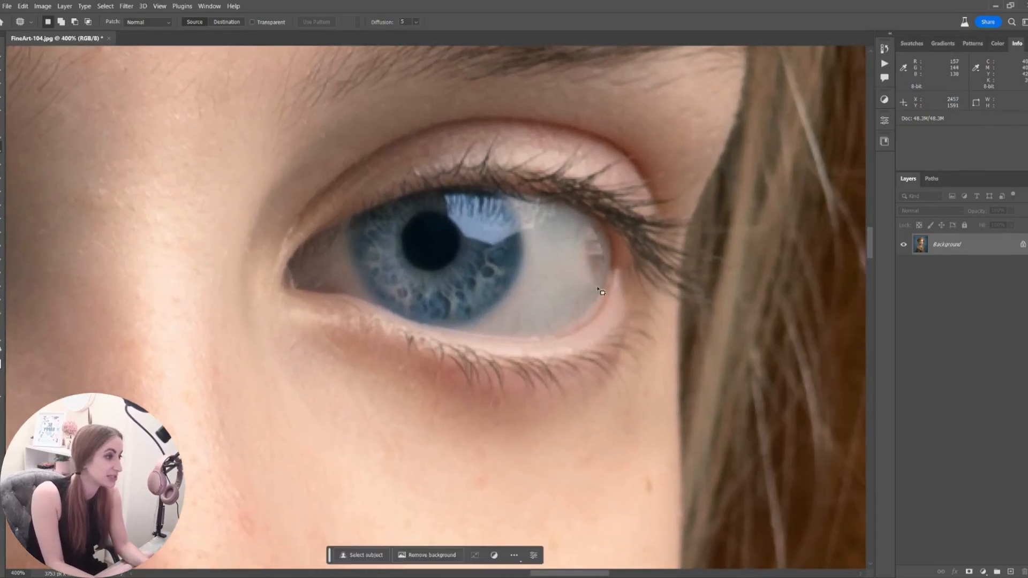
pyautogui.moveTo(598, 289)
pyautogui.mouseDown()
pyautogui.moveTo(545, 237)
pyautogui.moveTo(563, 236)
pyautogui.moveTo(553, 248)
pyautogui.moveTo(576, 268)
pyautogui.moveTo(573, 234)
pyautogui.moveTo(583, 246)
pyautogui.mouseUp()
pyautogui.hotkey('ctrl', 'd')
pyautogui.hotkey('ctrl', 'd')
pyautogui.hotkey('ctrl', 'd')
pyautogui.hotkey('ctrl', 'd')
pyautogui.moveTo(533, 273); pyautogui.dragTo(591, 260)
pyautogui.hotkey('ctrl', 'd')
pyautogui.hotkey('ctrl', 'd')
pyautogui.hotkey('ctrl', '-')
pyautogui.hotkey('ctrl', '-')
pyautogui.hotkey('ctrl', '-')
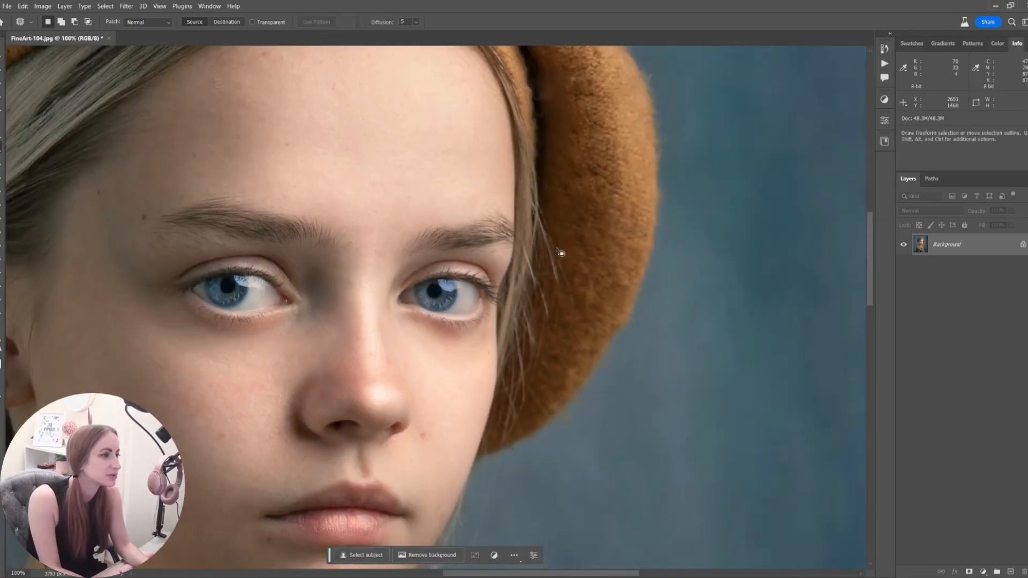
# Step: Duplicate the background as a 50% opacity layer and patch the temple and cheek on the shaded side of the face
pyautogui.moveTo(345, 232); pyautogui.dragTo(424, 168)
pyautogui.moveTo(348, 178); pyautogui.dragTo(397, 233)
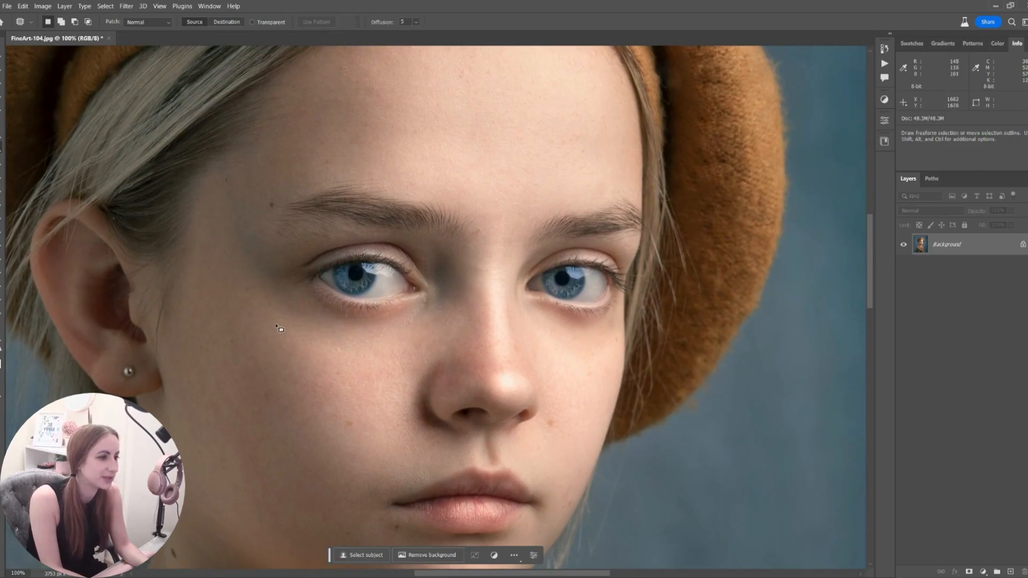
pyautogui.hotkey('ctrl', 'j')
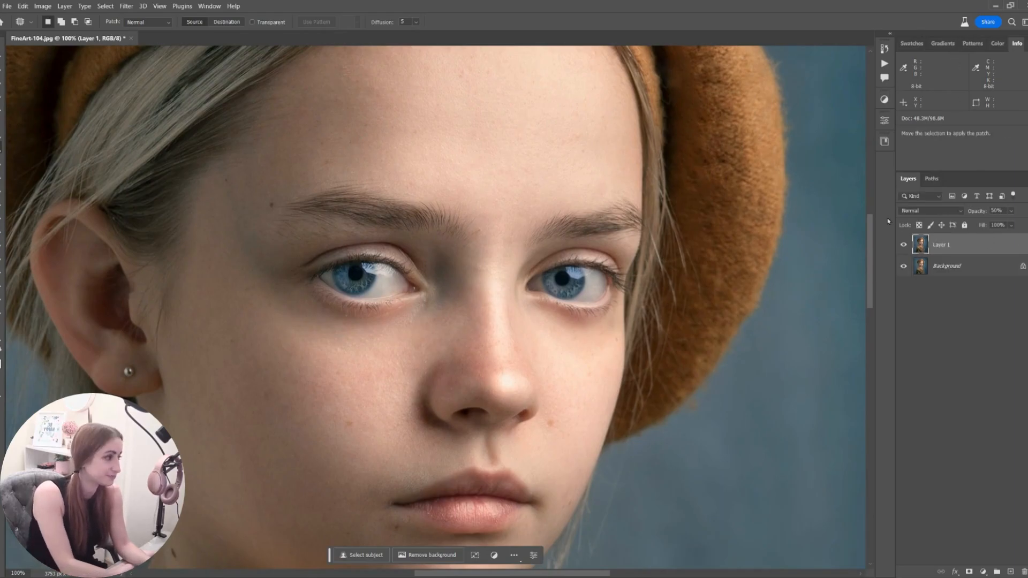
pyautogui.moveTo(262, 202)
pyautogui.mouseDown()
pyautogui.moveTo(211, 246)
pyautogui.moveTo(293, 374)
pyautogui.mouseUp()
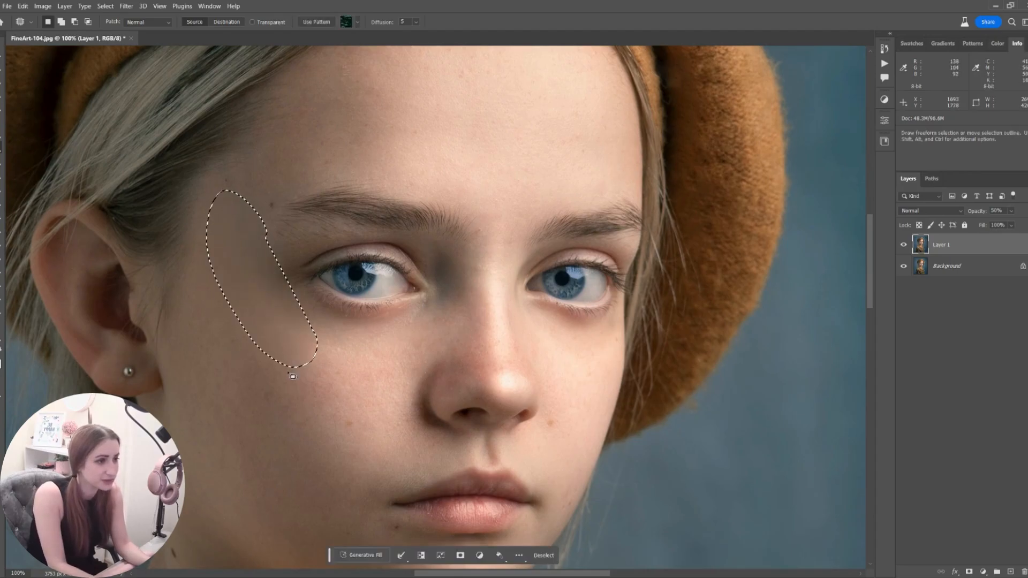
pyautogui.moveTo(325, 340); pyautogui.dragTo(259, 473)
pyautogui.moveTo(359, 401); pyautogui.dragTo(353, 347)
pyautogui.moveTo(342, 390); pyautogui.dragTo(332, 359)
pyautogui.hotkey('ctrl', 'd')
pyautogui.moveTo(239, 284)
pyautogui.mouseDown()
pyautogui.moveTo(283, 347)
pyautogui.moveTo(276, 321)
pyautogui.mouseUp()
pyautogui.hotkey('ctrl', 'd')
# Step: Soften the shading along the side and bridge of the nose with several patches
pyautogui.moveTo(411, 357); pyautogui.dragTo(402, 275)
pyautogui.moveTo(459, 252); pyautogui.dragTo(444, 311)
pyautogui.moveTo(486, 265); pyautogui.dragTo(459, 252)
pyautogui.moveTo(466, 268); pyautogui.dragTo(455, 221)
pyautogui.hotkey('ctrl', 'd')
pyautogui.moveTo(445, 244); pyautogui.dragTo(428, 214)
pyautogui.hotkey('ctrl', 'd')
pyautogui.moveTo(431, 274)
pyautogui.mouseDown()
pyautogui.moveTo(447, 315)
pyautogui.moveTo(463, 286)
pyautogui.mouseUp()
pyautogui.hotkey('ctrl', 'd')
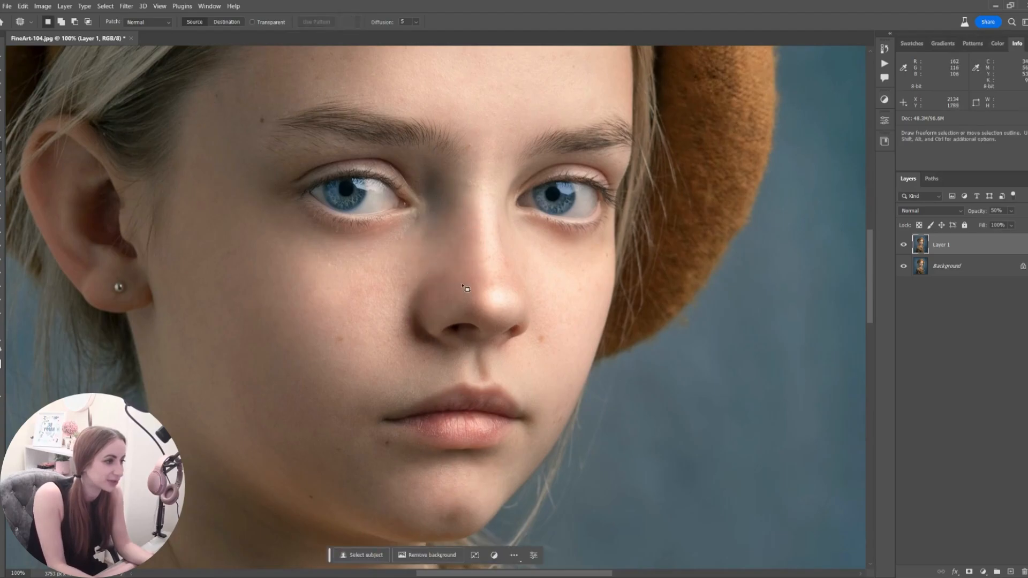
# Step: Patch the uneven tones on the cheeks, around the mouth corner and beside the nose
pyautogui.moveTo(582, 234)
pyautogui.mouseDown()
pyautogui.moveTo(527, 271)
pyautogui.moveTo(585, 280)
pyautogui.moveTo(544, 339)
pyautogui.mouseUp()
pyautogui.hotkey('ctrl', 'd')
pyautogui.moveTo(395, 386); pyautogui.dragTo(376, 347)
pyautogui.hotkey('ctrl', 'd')
pyautogui.moveTo(310, 432); pyautogui.dragTo(328, 403)
pyautogui.moveTo(332, 428); pyautogui.dragTo(295, 401)
pyautogui.hotkey('ctrl', 'd')
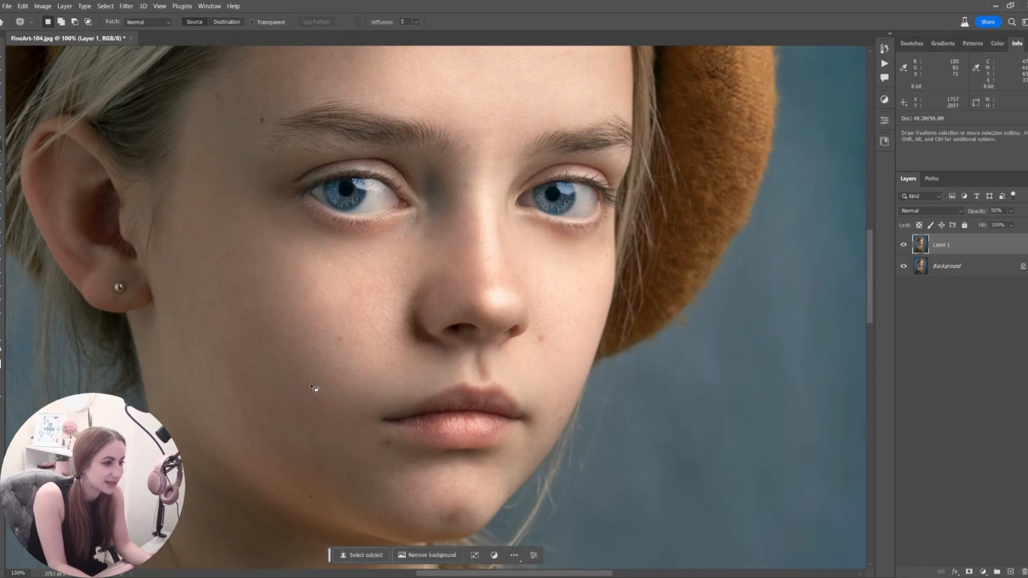
pyautogui.moveTo(381, 316)
pyautogui.mouseDown()
pyautogui.moveTo(418, 362)
pyautogui.moveTo(374, 317)
pyautogui.mouseUp()
pyautogui.moveTo(375, 353)
pyautogui.mouseDown()
pyautogui.moveTo(326, 427)
pyautogui.moveTo(388, 320)
pyautogui.mouseUp()
pyautogui.hotkey('ctrl', 'd')
# Step: Even out the forehead between the eyebrows and hairline with large patches
pyautogui.moveTo(435, 254); pyautogui.dragTo(403, 381)
pyautogui.moveTo(431, 220); pyautogui.dragTo(426, 381)
pyautogui.moveTo(480, 169); pyautogui.dragTo(402, 185)
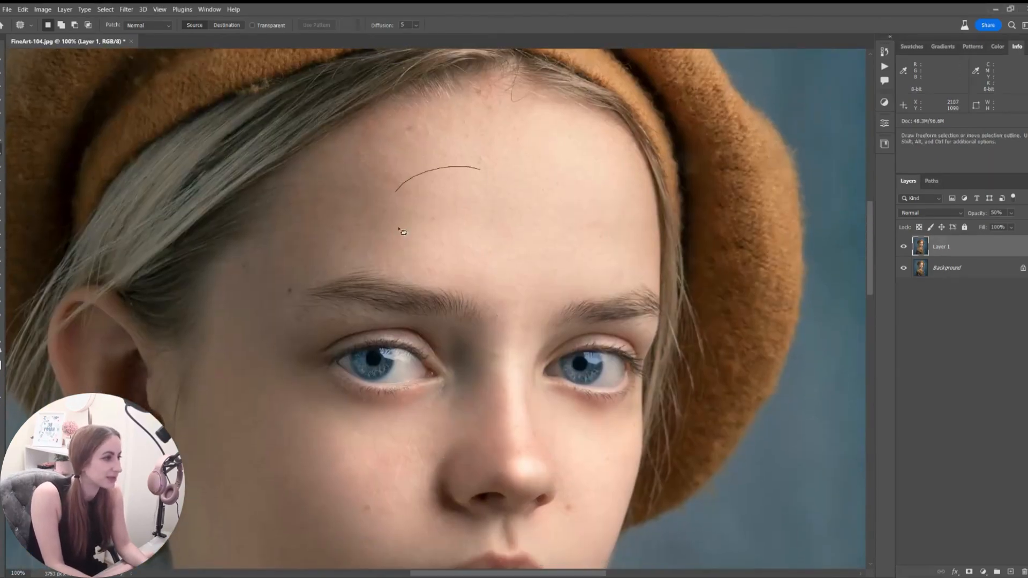
pyautogui.moveTo(577, 194); pyautogui.dragTo(576, 193)
pyautogui.moveTo(516, 123)
pyautogui.mouseDown()
pyautogui.moveTo(617, 241)
pyautogui.moveTo(480, 233)
pyautogui.mouseUp()
pyautogui.hotkey('ctrl', 'd')
pyautogui.moveTo(451, 111)
pyautogui.mouseDown()
pyautogui.moveTo(567, 191)
pyautogui.moveTo(546, 119)
pyautogui.mouseUp()
pyautogui.moveTo(529, 174); pyautogui.dragTo(537, 209)
pyautogui.hotkey('ctrl', 'd')
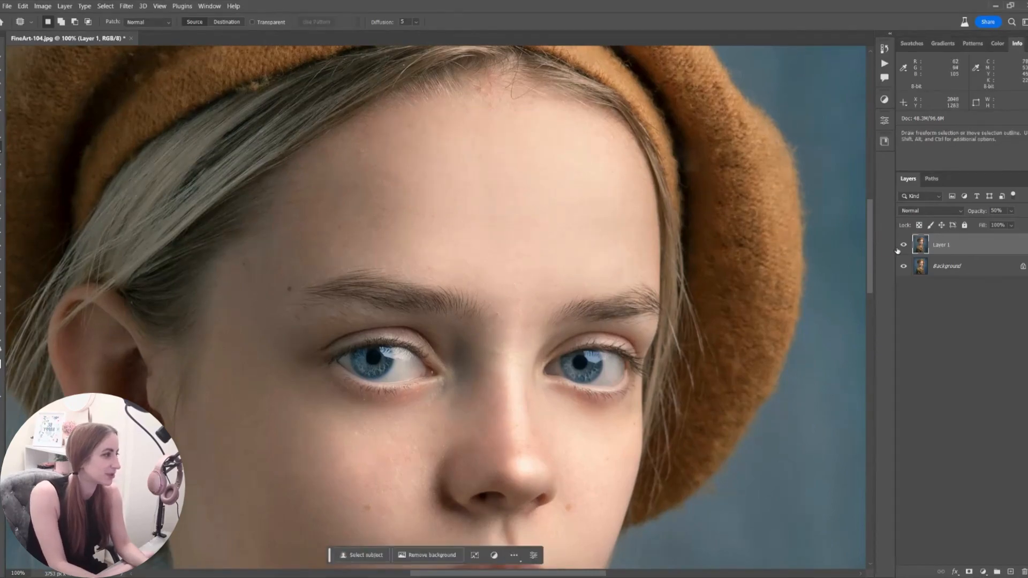
# Step: Compare the face with the patch layer hidden and shown, and merge the layer into the background
pyautogui.click(904, 248)
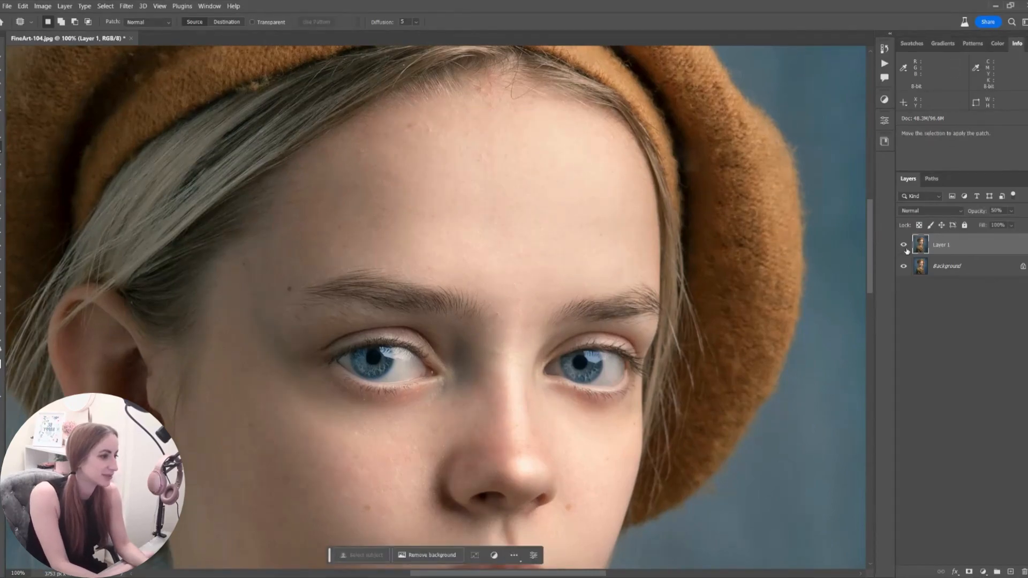
pyautogui.click(904, 248)
pyautogui.hotkey('ctrl', '0')
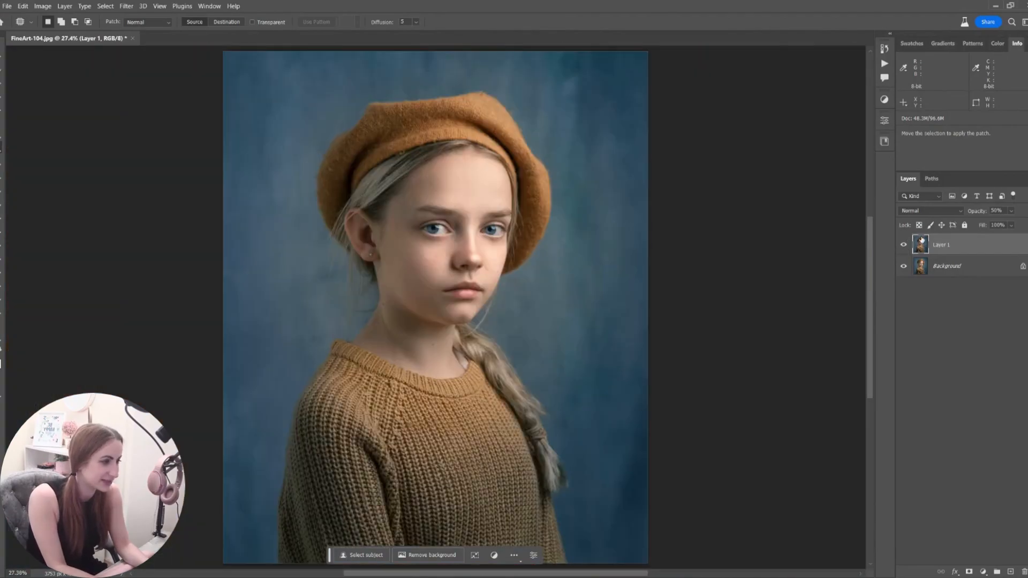
pyautogui.hotkey('ctrl', 'e')
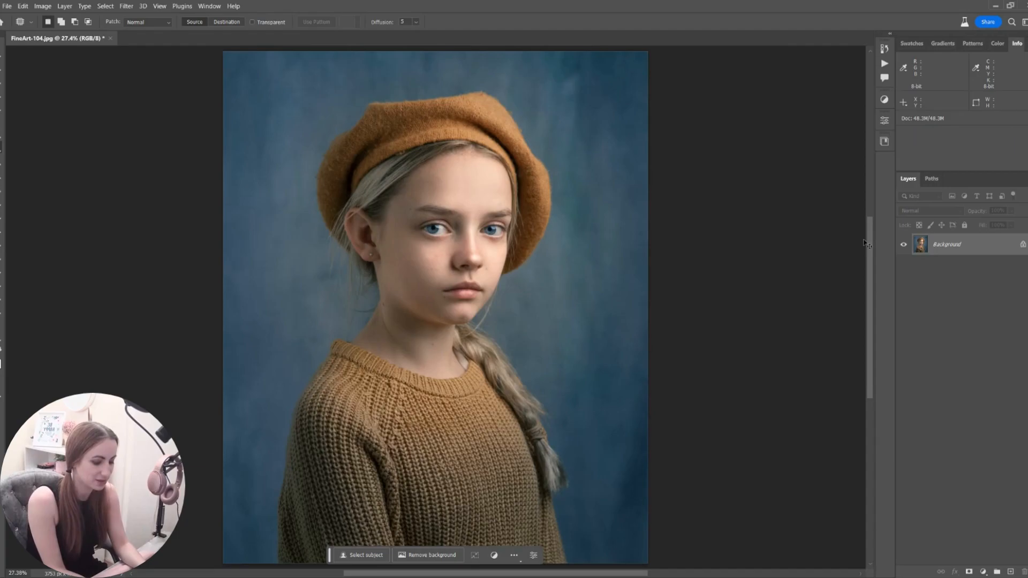
# Step: Create a new layer in Soft Light mode filled with the neutral 50% gray
pyautogui.hotkey('ctrl', 'shift', 'n')
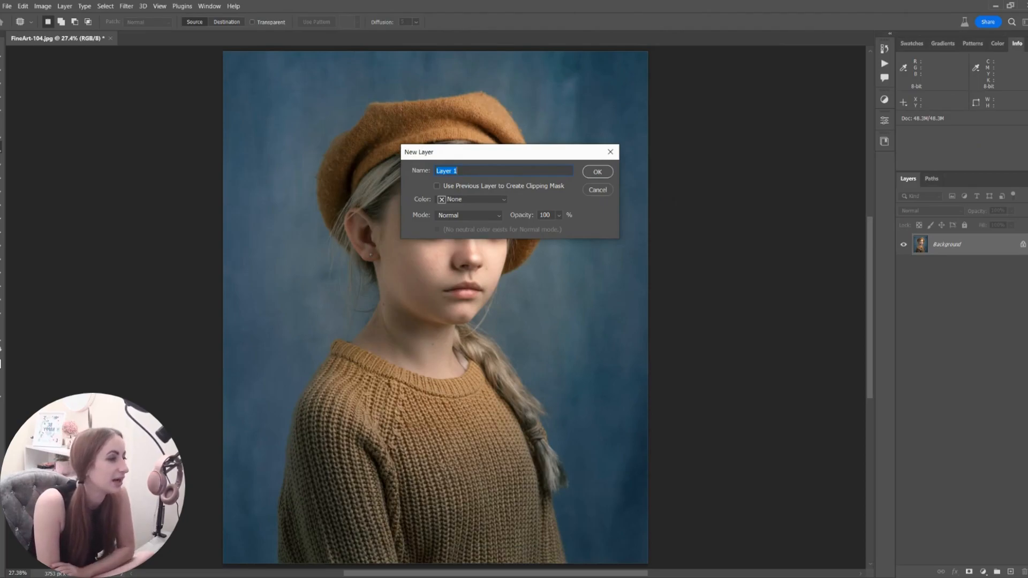
pyautogui.click(459, 217)
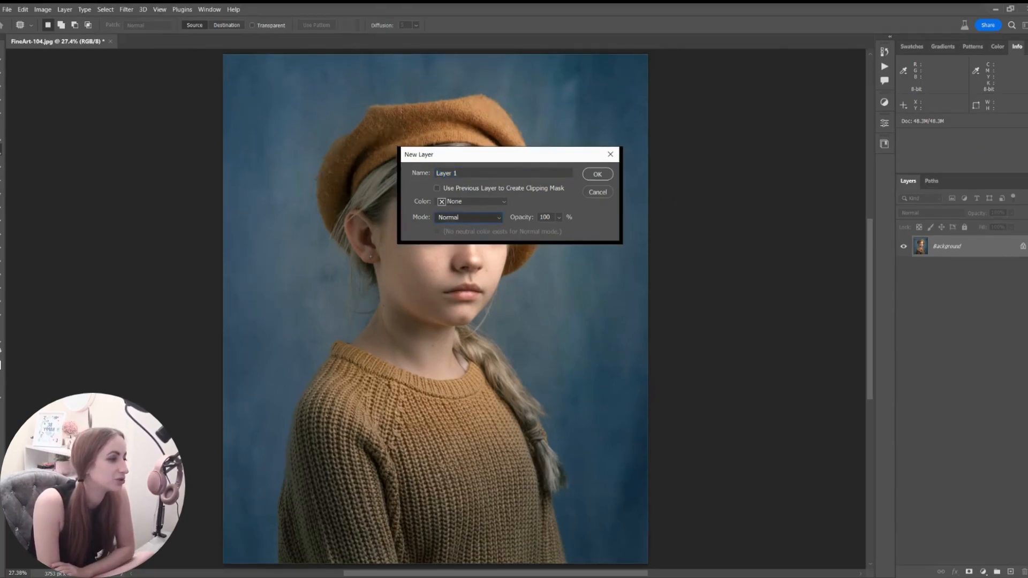
pyautogui.click(461, 217)
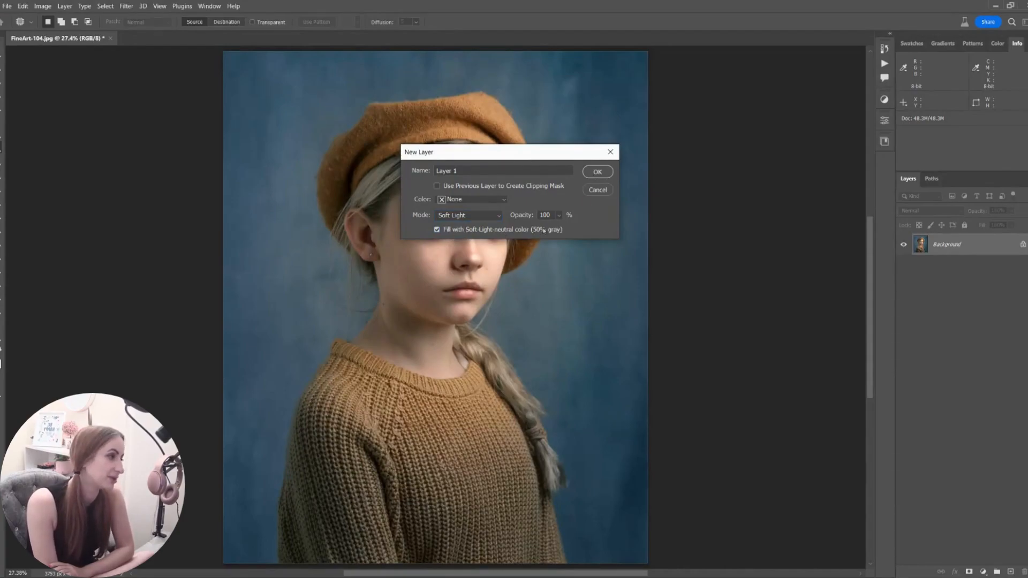
pyautogui.click(605, 173)
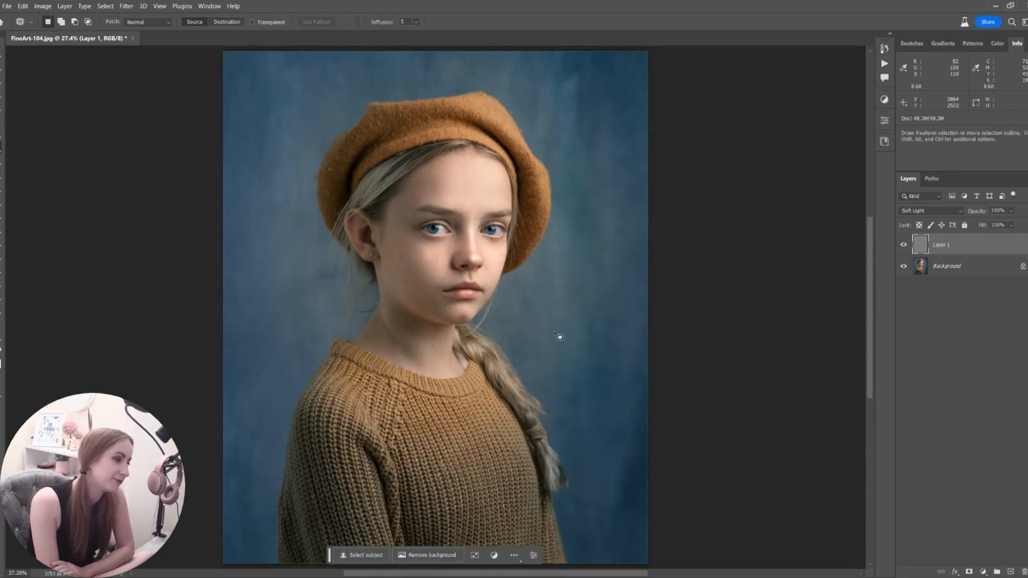
# Step: Dodge the cheek below the eye, the nose and the forehead with Range Midtones and Exposure 20%
pyautogui.hotkey('ctrl', '+')
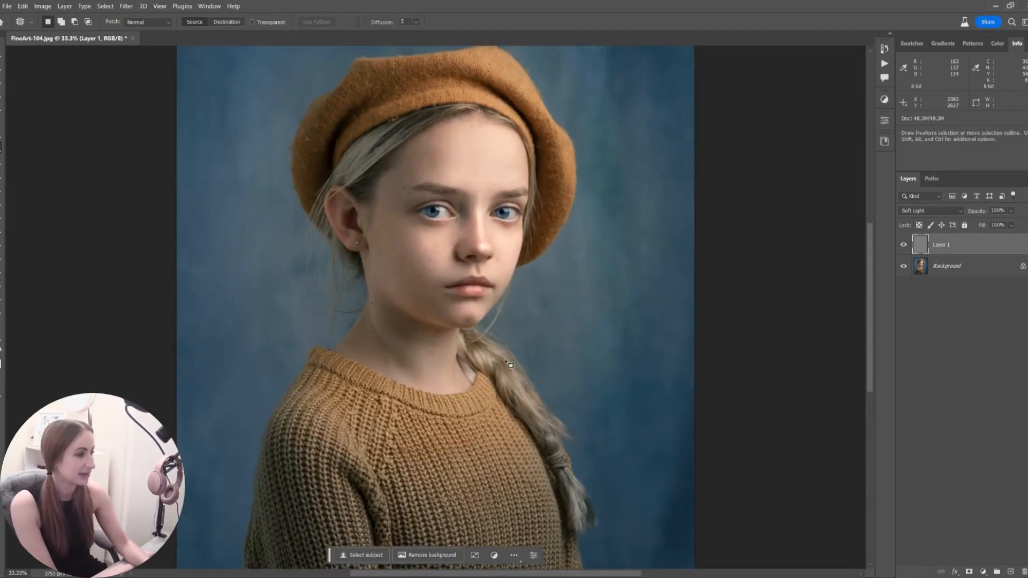
pyautogui.press('o')
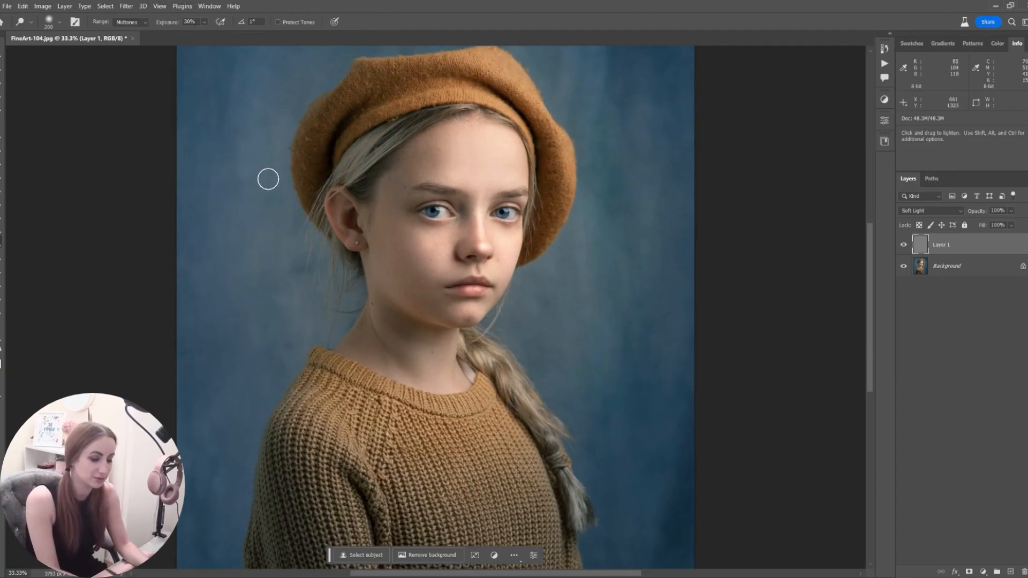
pyautogui.press(']')
pyautogui.press(']')
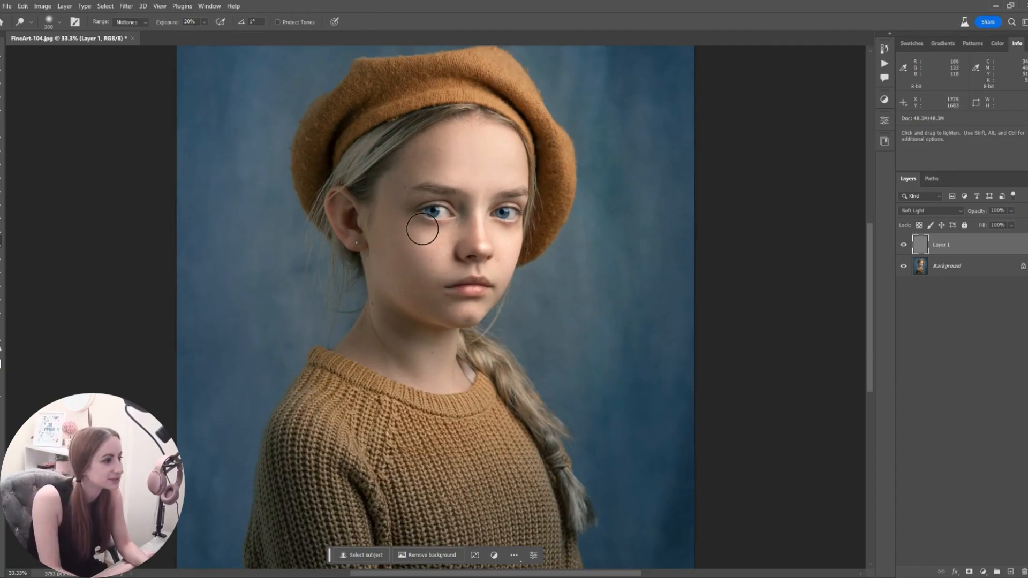
pyautogui.moveTo(453, 234)
pyautogui.mouseDown()
pyautogui.moveTo(426, 229)
pyautogui.moveTo(452, 232)
pyautogui.moveTo(440, 262)
pyautogui.moveTo(440, 244)
pyautogui.moveTo(512, 236)
pyautogui.mouseUp()
pyautogui.press('[')
pyautogui.press('[')
pyautogui.press('[')
pyautogui.moveTo(483, 203); pyautogui.dragTo(483, 184)
pyautogui.press(']')
pyautogui.press(']')
pyautogui.press(']')
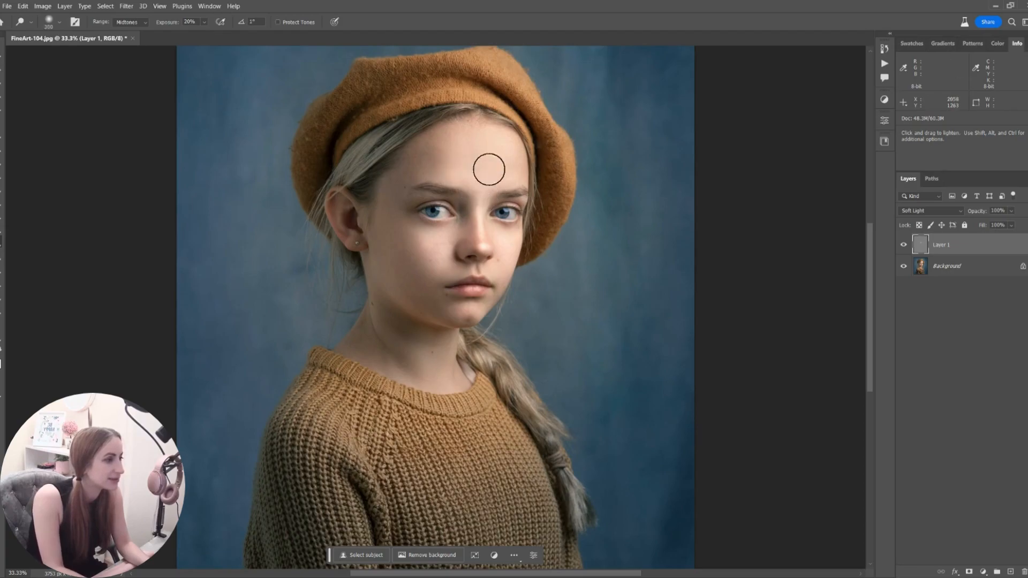
# Step: Lighten the lower lip with a smaller Dodge brush and brighten the cheek highlight below the eye
pyautogui.press('[')
pyautogui.press('[')
pyautogui.press('[')
pyautogui.press('[')
pyautogui.press('[')
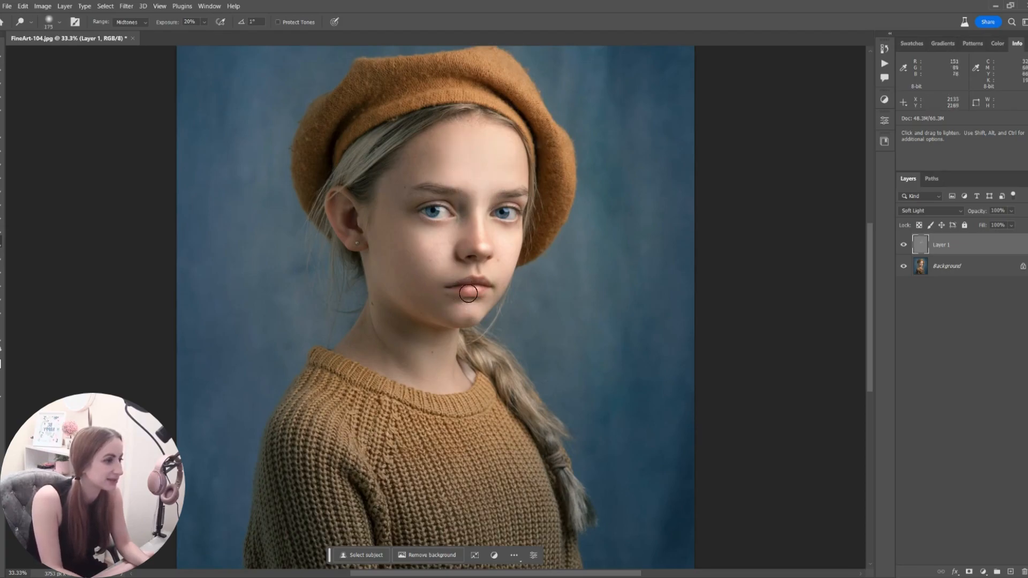
pyautogui.moveTo(467, 287)
pyautogui.mouseDown()
pyautogui.moveTo(478, 289)
pyautogui.moveTo(470, 290)
pyautogui.mouseUp()
pyautogui.press(']')
pyautogui.press(']')
pyautogui.moveTo(430, 227)
pyautogui.mouseDown()
pyautogui.moveTo(450, 229)
pyautogui.moveTo(408, 217)
pyautogui.moveTo(450, 234)
pyautogui.moveTo(445, 258)
pyautogui.moveTo(438, 251)
pyautogui.mouseUp()
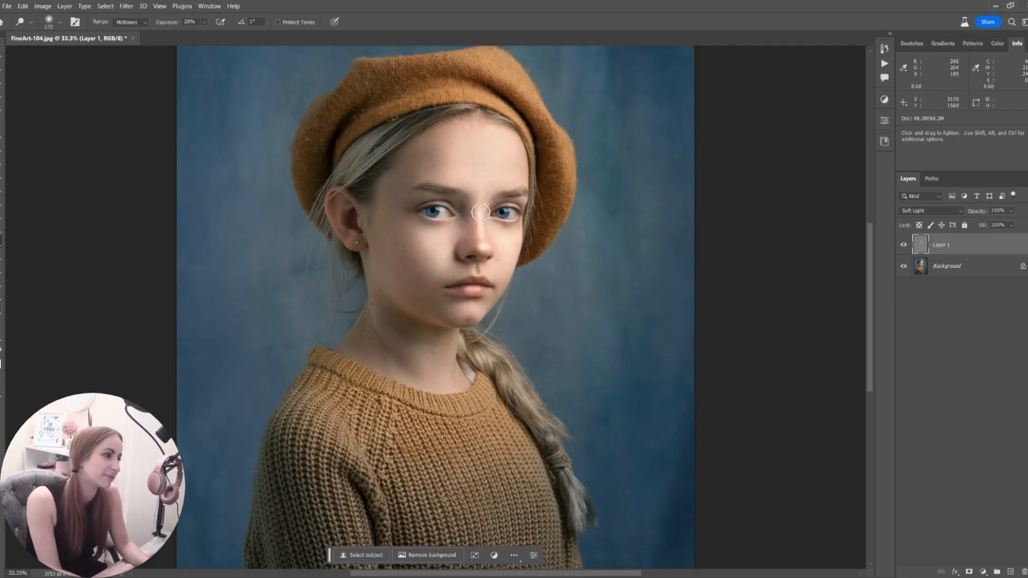
# Step: Brighten the blue irises of both eyes with the Dodge brush reduced to size 35
pyautogui.press('[')
pyautogui.press('[')
pyautogui.press('[')
pyautogui.press('[')
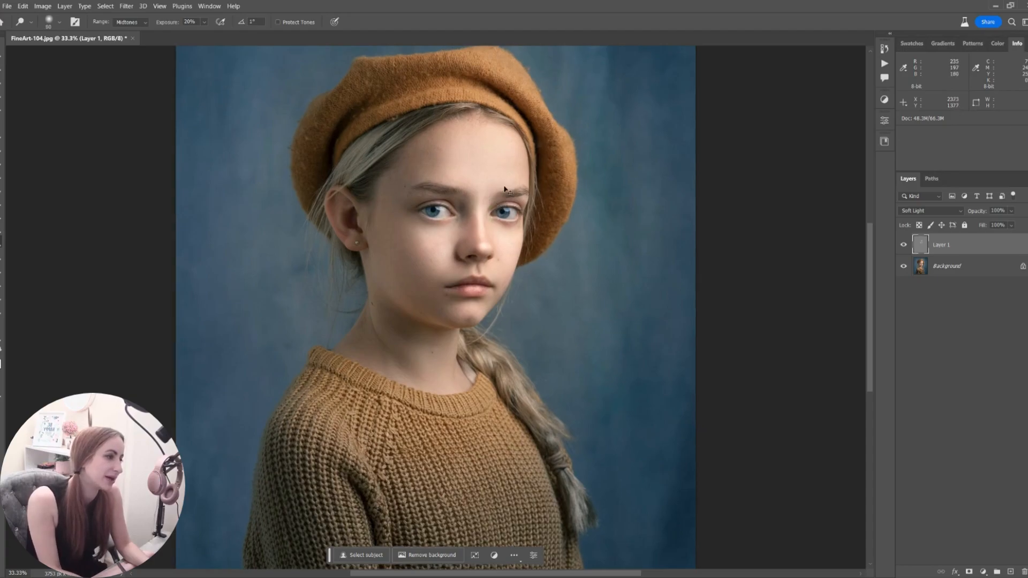
pyautogui.hotkey('ctrl', '+')
pyautogui.hotkey('ctrl', '+')
pyautogui.moveTo(504, 186); pyautogui.dragTo(519, 335)
pyautogui.press('[')
pyautogui.press('[')
pyautogui.press('[')
pyautogui.press('[')
pyautogui.press('[')
pyautogui.press('[')
pyautogui.press('[')
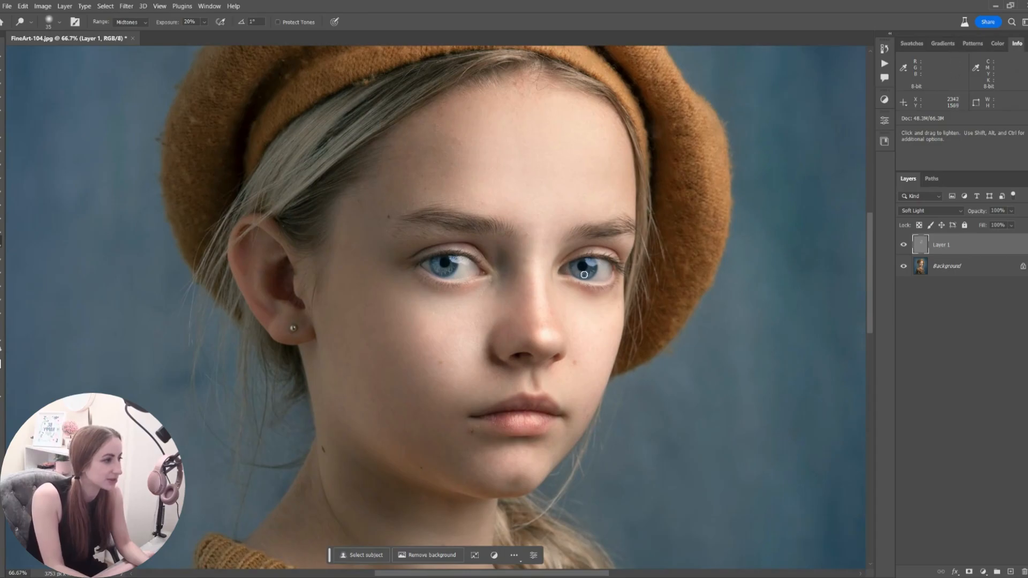
# Step: Enlarge the Dodge brush to size 70 and lighten the skin around the shaded-side eye
pyautogui.press(']')
pyautogui.press(']')
pyautogui.press(']')
pyautogui.press(']')
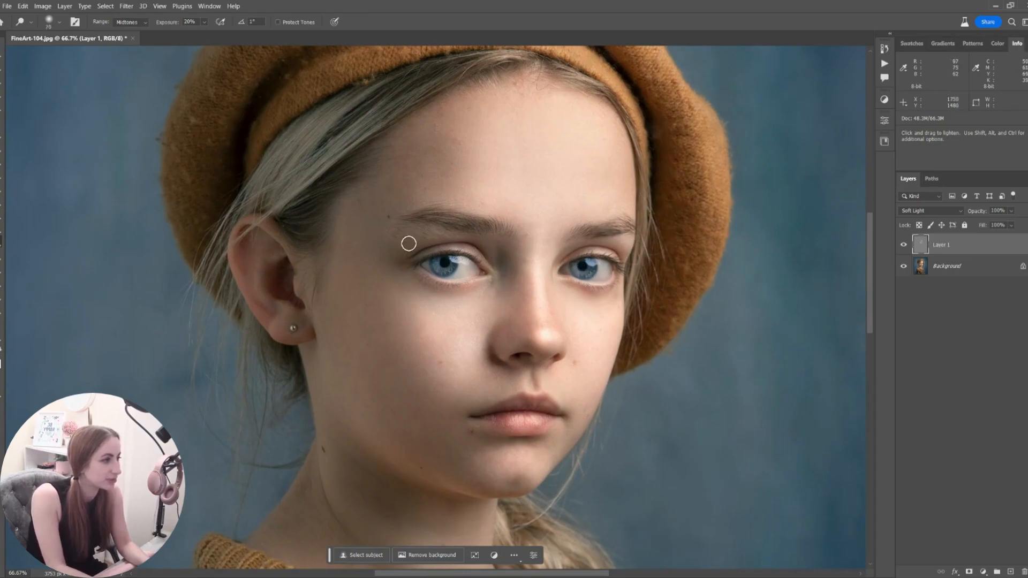
pyautogui.press(']')
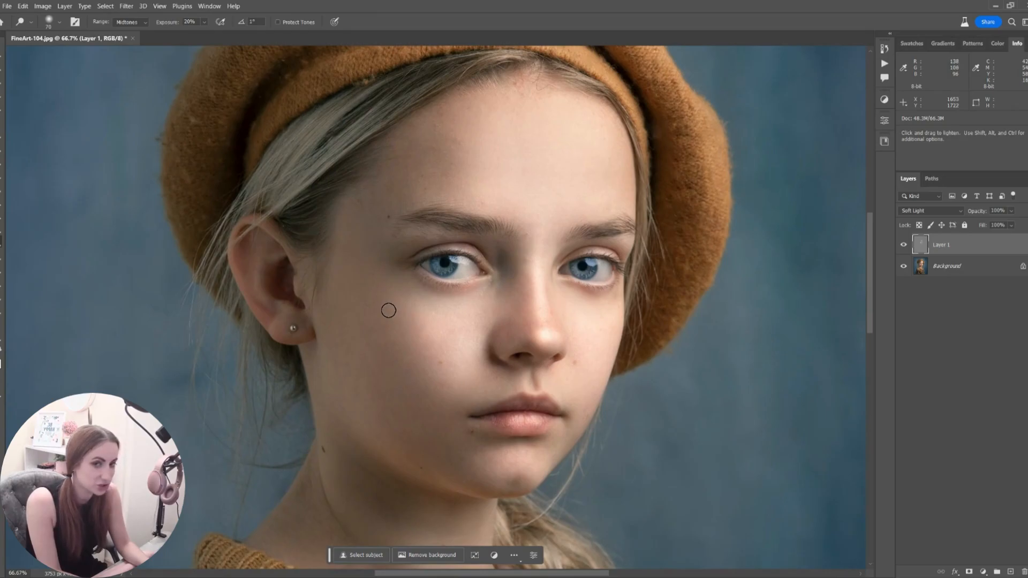
# Step: Switch to the Burn tool with Range Midtones and Exposure 20%, and reduce the brush to size 150
pyautogui.hotkey('shift', 'o')
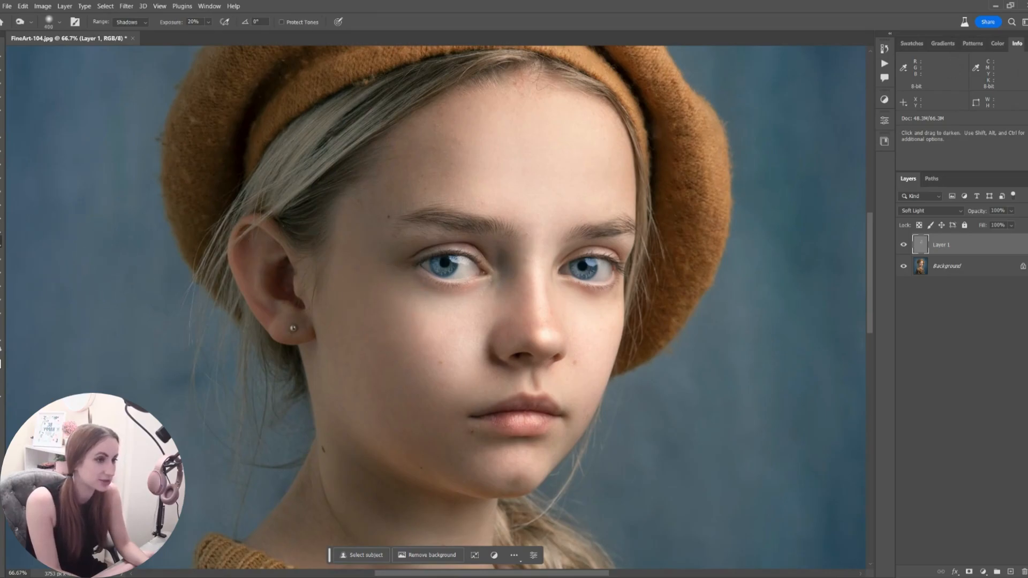
pyautogui.rightClick(1, 241)
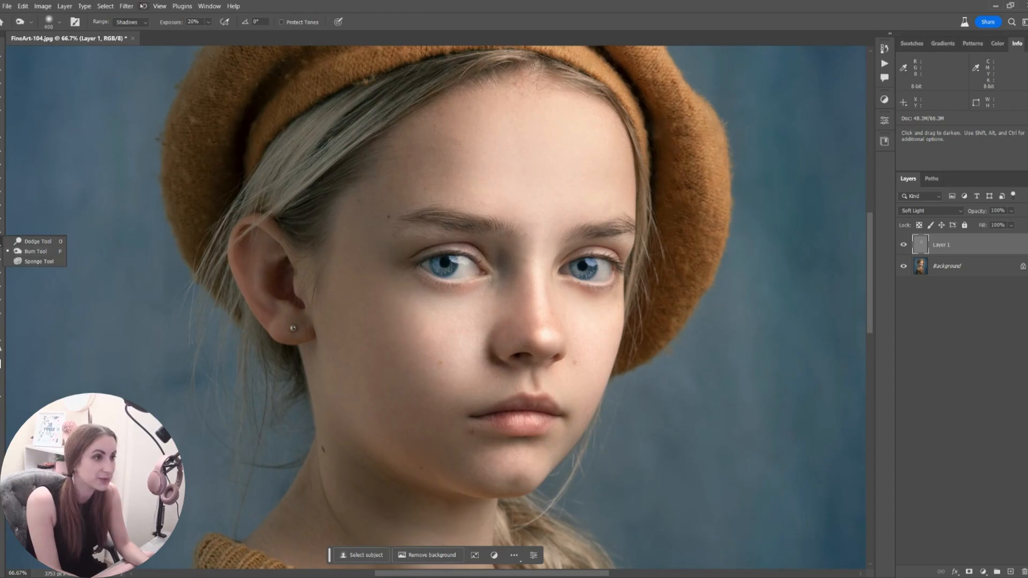
pyautogui.click(142, 24)
pyautogui.click(133, 38)
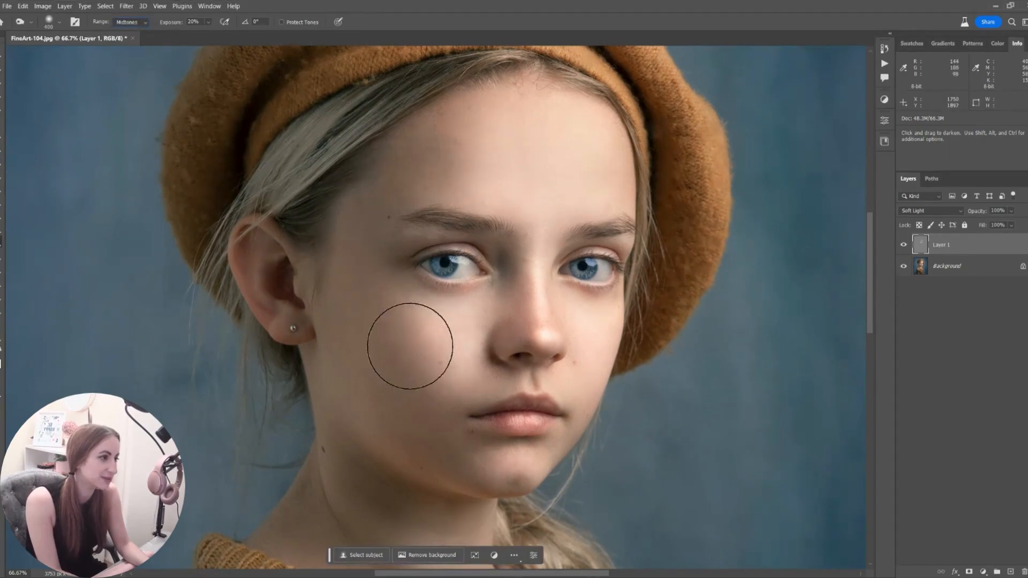
pyautogui.press('[')
pyautogui.press('[')
pyautogui.press('[')
pyautogui.press('[')
pyautogui.press('[')
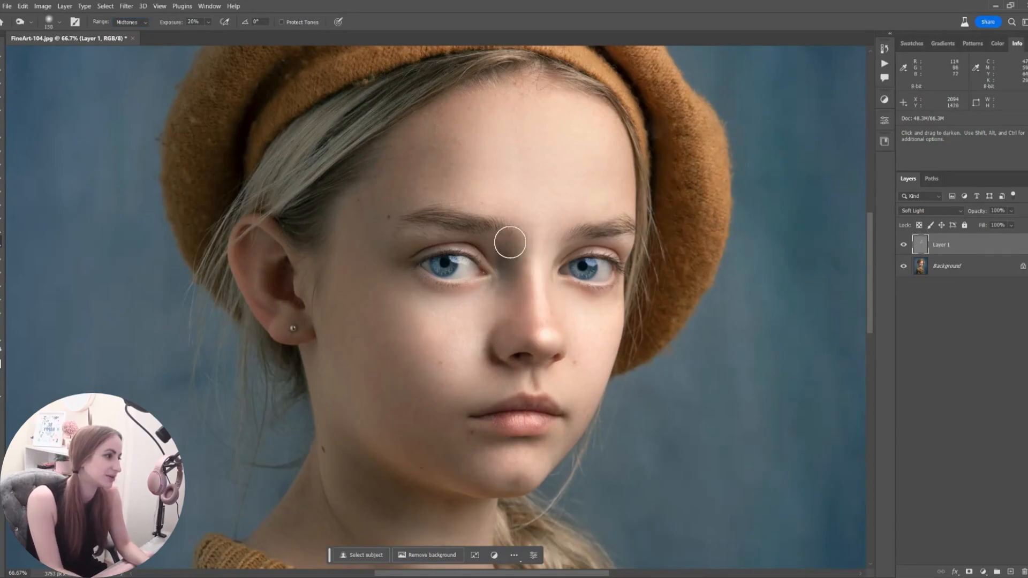
# Step: Burn the shaded side of the face across the cheek and down to the jaw with progressively larger brushes
pyautogui.press(']')
pyautogui.moveTo(333, 290)
pyautogui.mouseDown()
pyautogui.moveTo(399, 389)
pyautogui.moveTo(356, 324)
pyautogui.moveTo(333, 252)
pyautogui.moveTo(396, 387)
pyautogui.moveTo(337, 300)
pyautogui.moveTo(327, 240)
pyautogui.moveTo(419, 417)
pyautogui.moveTo(400, 248)
pyautogui.mouseUp()
pyautogui.press(']')
pyautogui.press(']')
pyautogui.press(']')
pyautogui.moveTo(375, 312)
pyautogui.mouseDown()
pyautogui.moveTo(333, 346)
pyautogui.moveTo(354, 408)
pyautogui.mouseUp()
# Step: Reduce the Burn brush to size 60 and darken the shaded corner of the mouth
pyautogui.press('[')
pyautogui.press('[')
pyautogui.press('[')
pyautogui.press('[')
pyautogui.press('[')
pyautogui.press('[')
pyautogui.press('[')
pyautogui.press('[')
pyautogui.press('[')
pyautogui.press('[')
pyautogui.press('[')
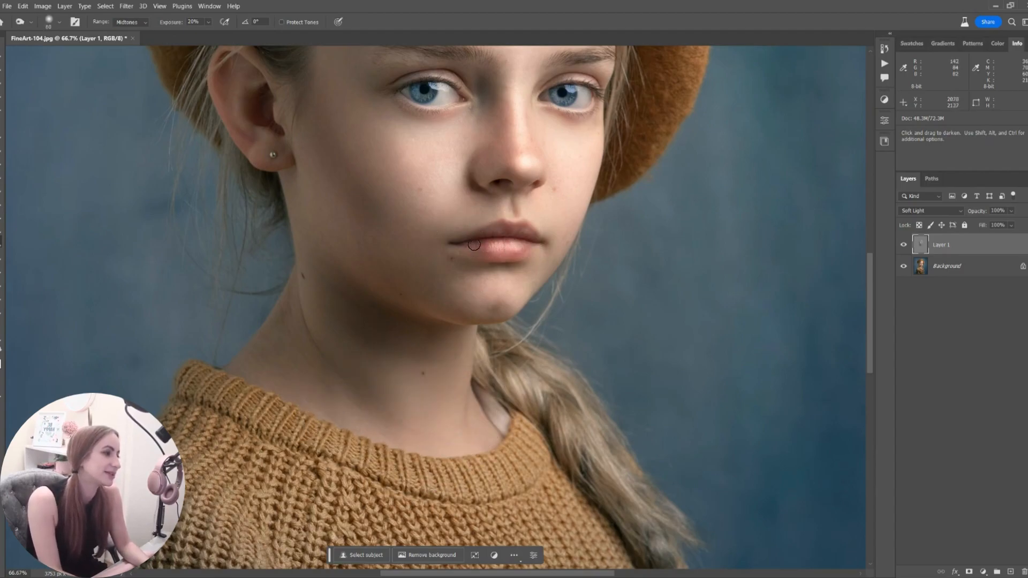
# Step: Burn the shadow between the eye and nose bridge and the upper eyelid with brush size 70
pyautogui.press('space')
pyautogui.moveTo(484, 135); pyautogui.dragTo(504, 254)
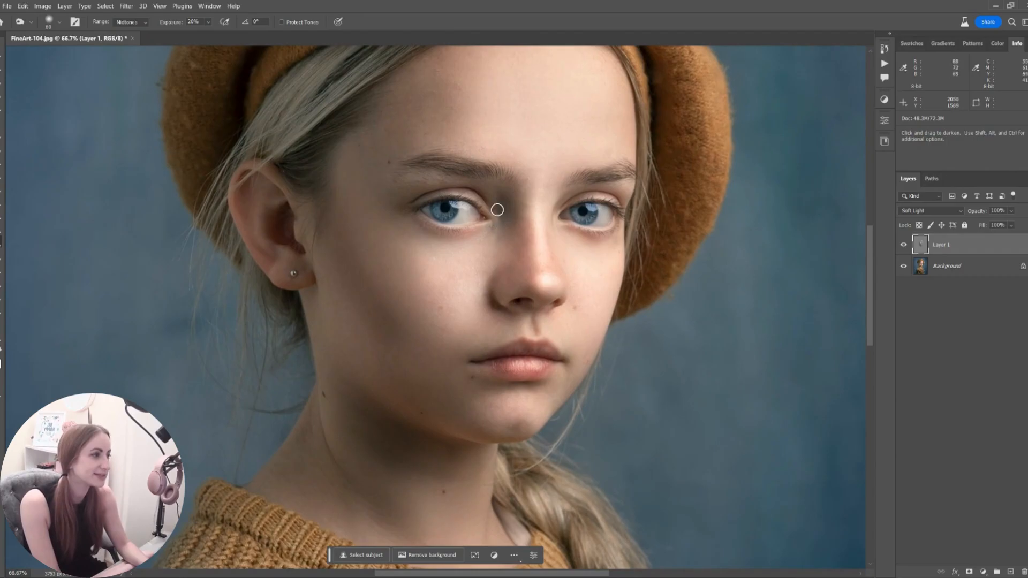
pyautogui.press(']')
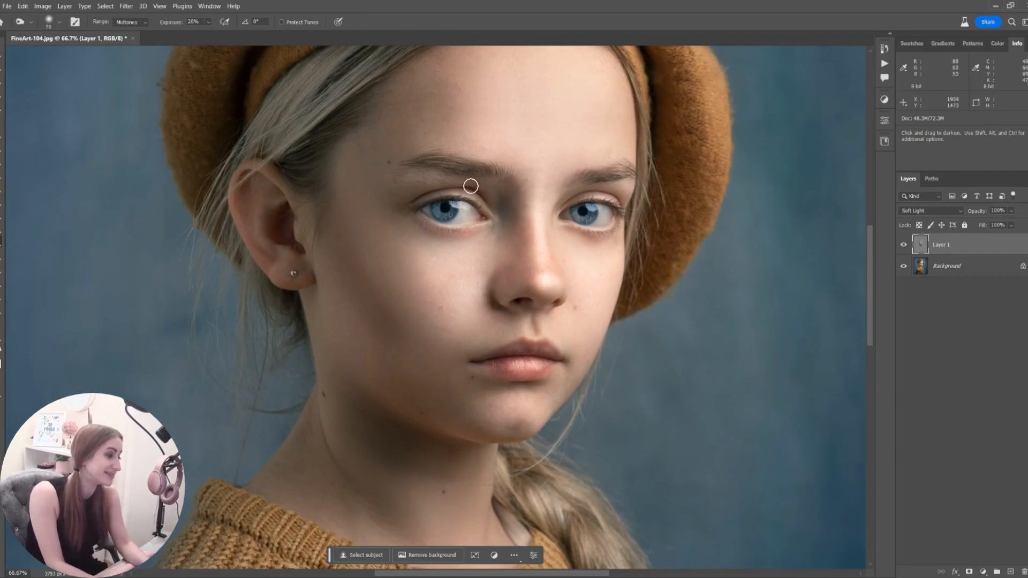
# Step: Enlarge the Burn brush to size 250 and darken the shaded edge of the forehead along the hairline
pyautogui.press(']')
pyautogui.press(']')
pyautogui.press(']')
pyautogui.press(']')
pyautogui.press(']')
pyautogui.press(']')
pyautogui.press(']')
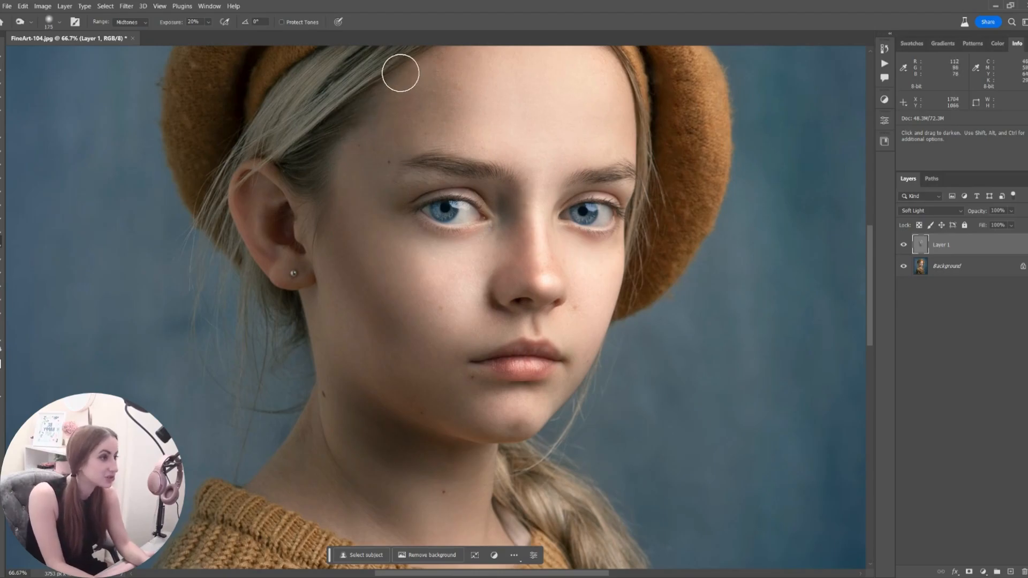
pyautogui.press('space')
pyautogui.moveTo(417, 126); pyautogui.dragTo(336, 267)
pyautogui.press(']')
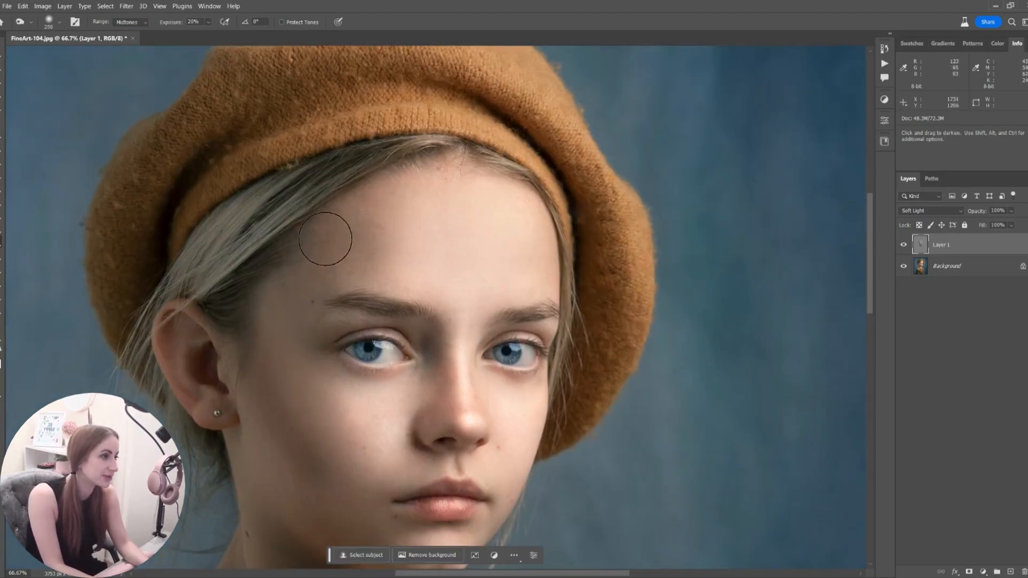
# Step: Reduce the Burn brush to size 100 and darken the side of the nose and the shaded part of the lips
pyautogui.press('[')
pyautogui.press('[')
pyautogui.press('[')
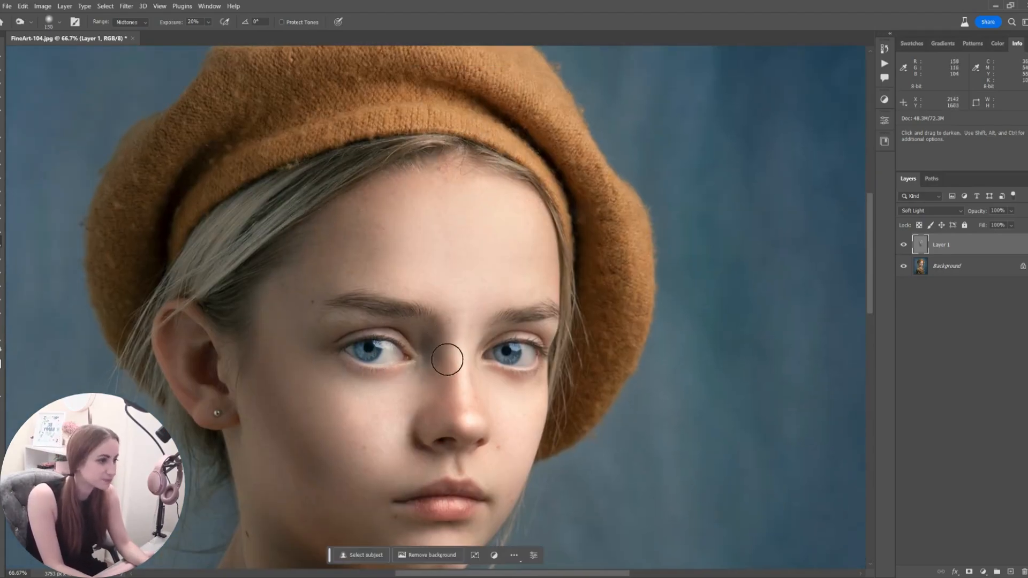
pyautogui.press('[')
pyautogui.press('[')
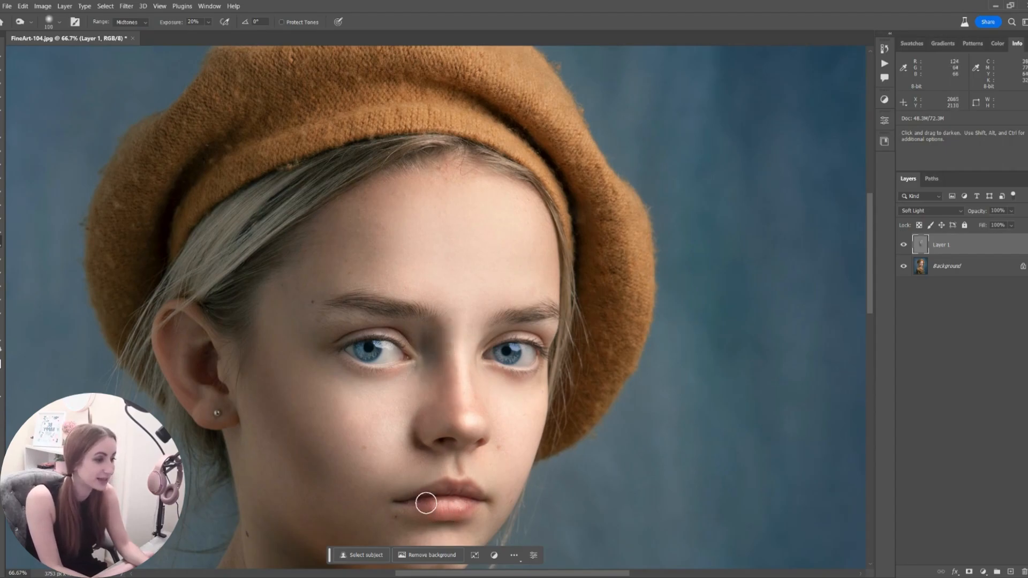
# Step: Enlarge the Burn brush to size 200 and darken the shaded skin beside the mouth
pyautogui.press(']')
pyautogui.press(']')
pyautogui.press(']')
pyautogui.press(']')
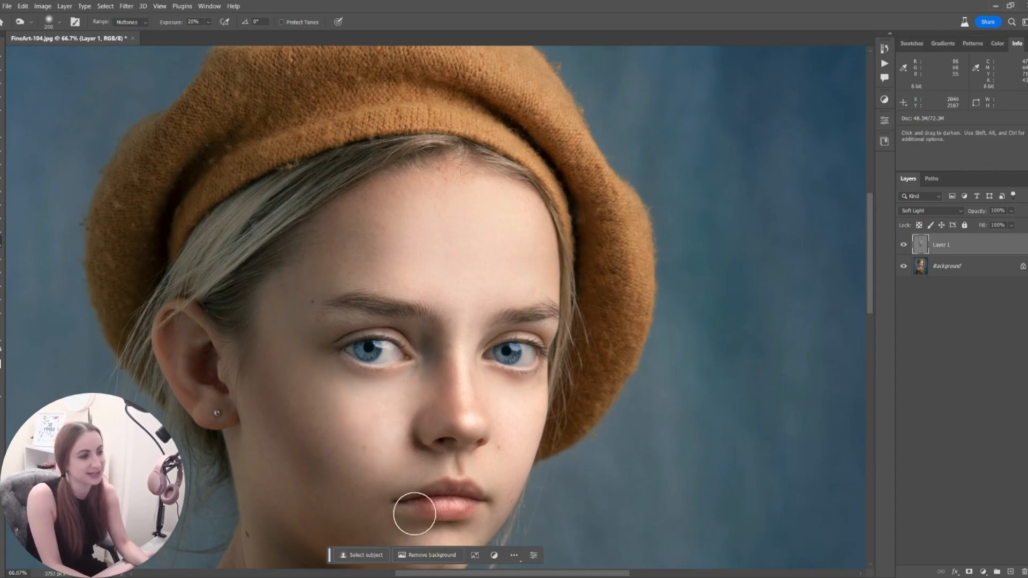
# Step: Compare the whole portrait with the dodge and burn layer hidden and shown
pyautogui.hotkey('ctrl', '-')
pyautogui.hotkey('ctrl', '-')
pyautogui.moveTo(385, 460); pyautogui.dragTo(453, 402)
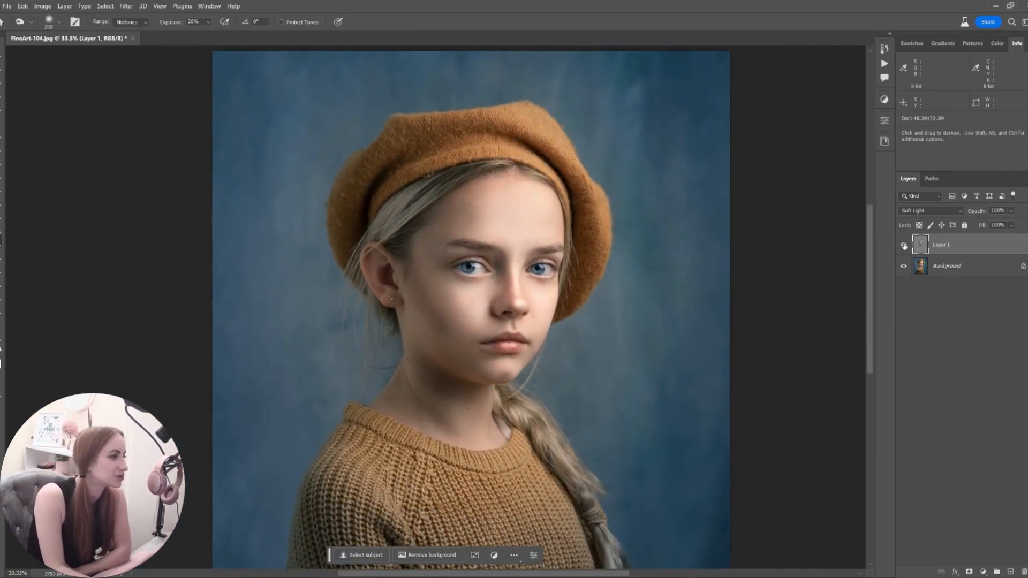
pyautogui.click(903, 245)
pyautogui.click(903, 245)
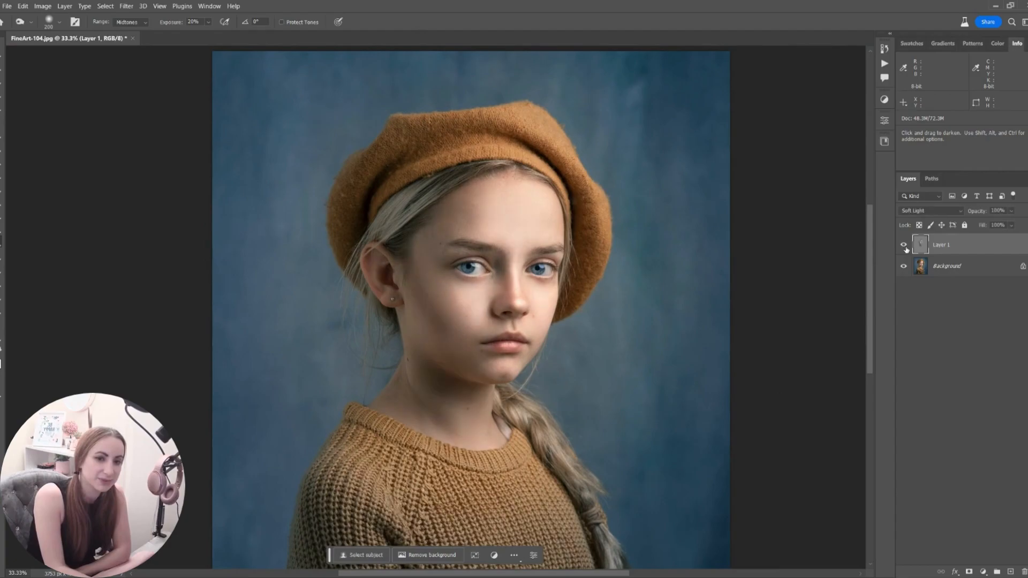
pyautogui.click(904, 245)
pyautogui.click(903, 245)
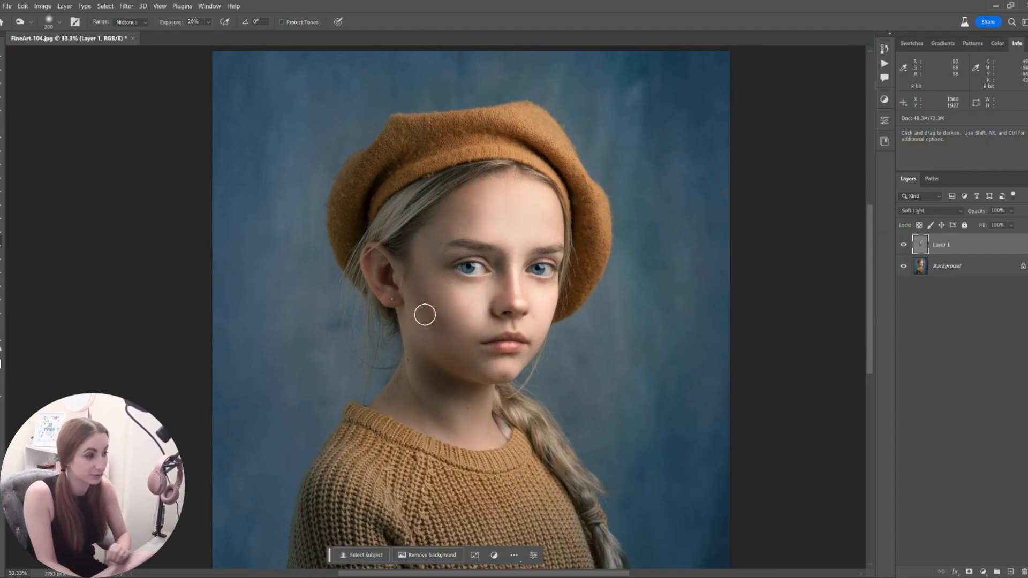
# Step: Enlarge the Burn brush to size 300 and deepen the broad shadows on the shaded cheek and neck
pyautogui.press(']')
pyautogui.press(']')
pyautogui.press(']')
pyautogui.press(']')
pyautogui.press('[')
pyautogui.press('[')
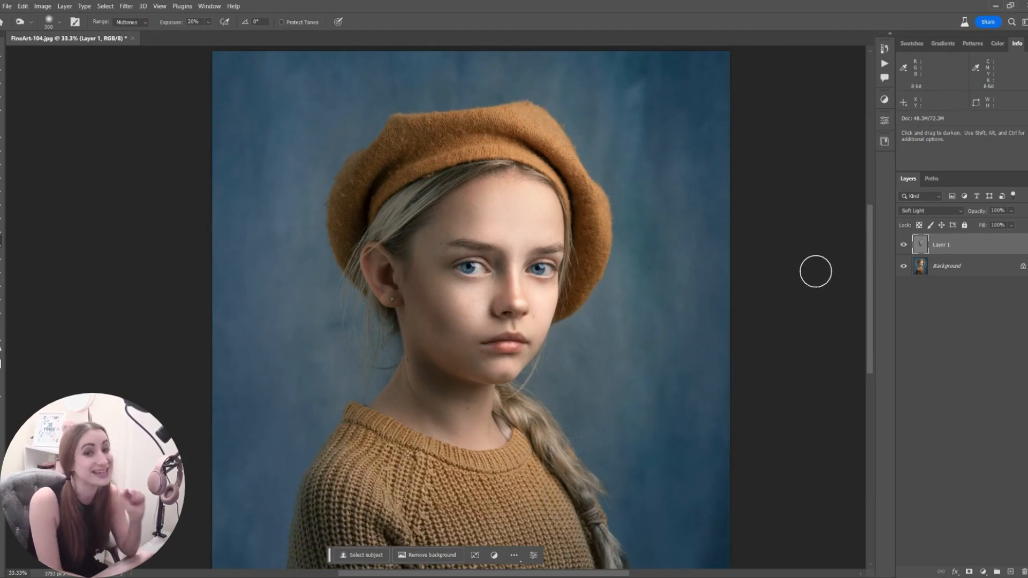
# Step: Lower the dodge and burn layer's opacity to 50%, compare it on and off, and merge it into the Background
pyautogui.click(1011, 212)
pyautogui.moveTo(1022, 223); pyautogui.dragTo(986, 222)
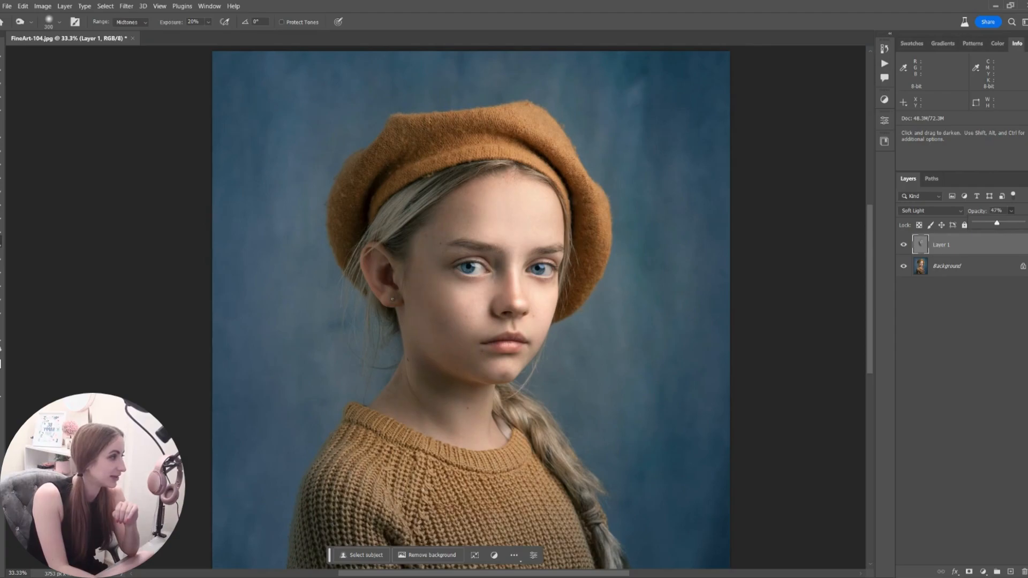
pyautogui.click(904, 244)
pyautogui.click(904, 244)
pyautogui.click(903, 245)
pyautogui.click(905, 244)
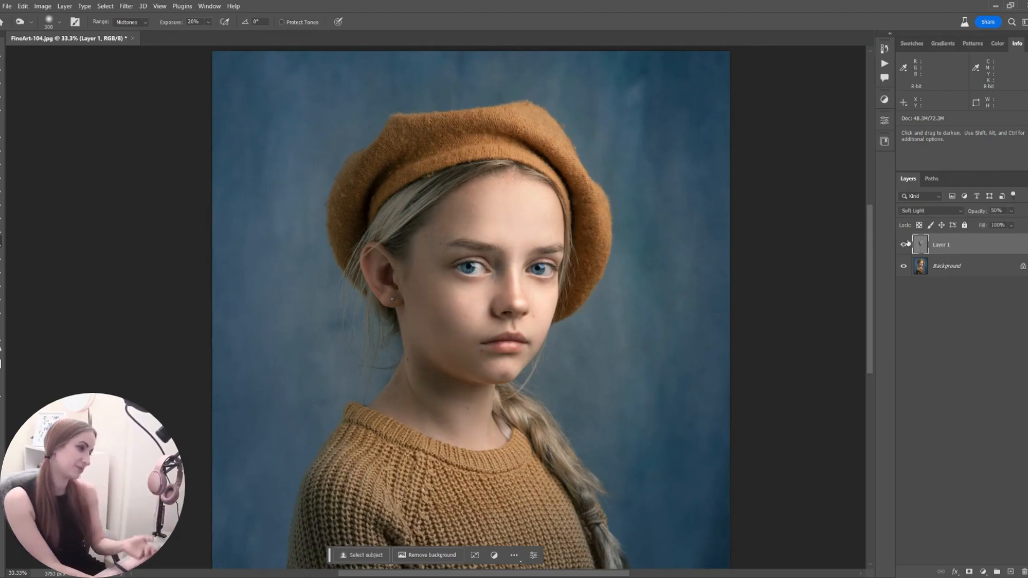
pyautogui.hotkey('ctrl', '0')
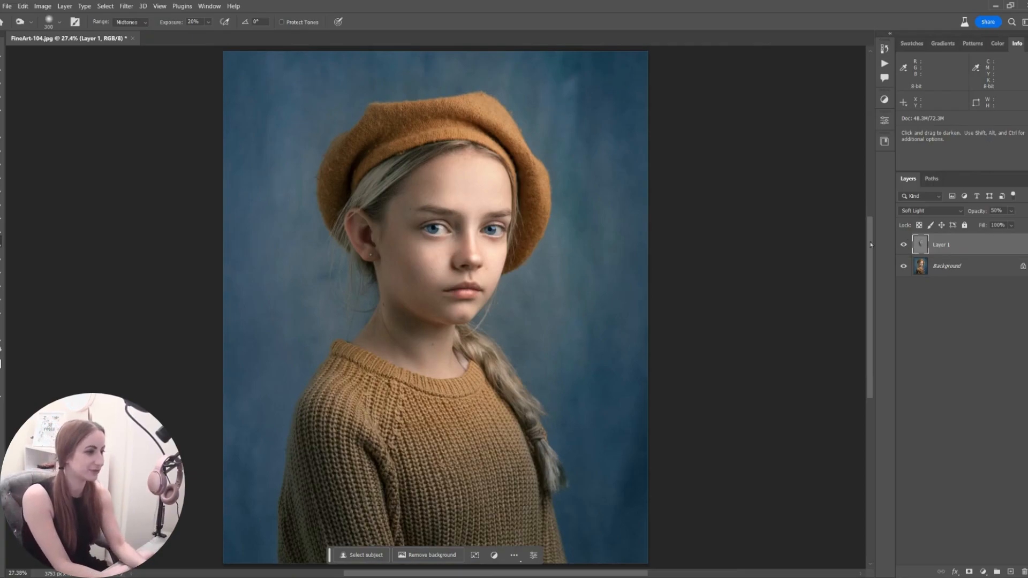
pyautogui.hotkey('ctrl', 'e')
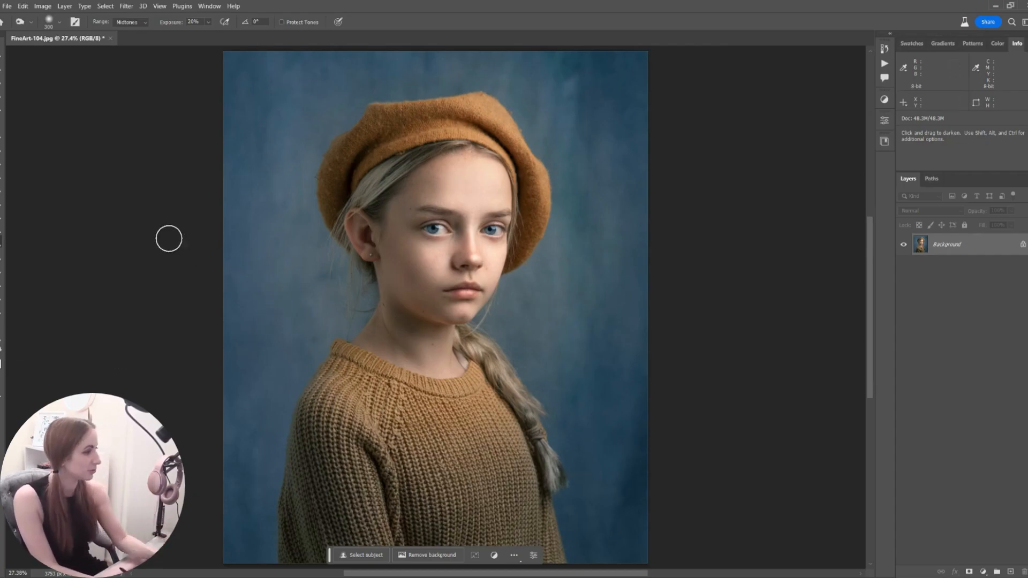
# Step: Duplicate the Background layer and fill the copy with the Clouds render filter
pyautogui.hotkey('ctrl', 'j')
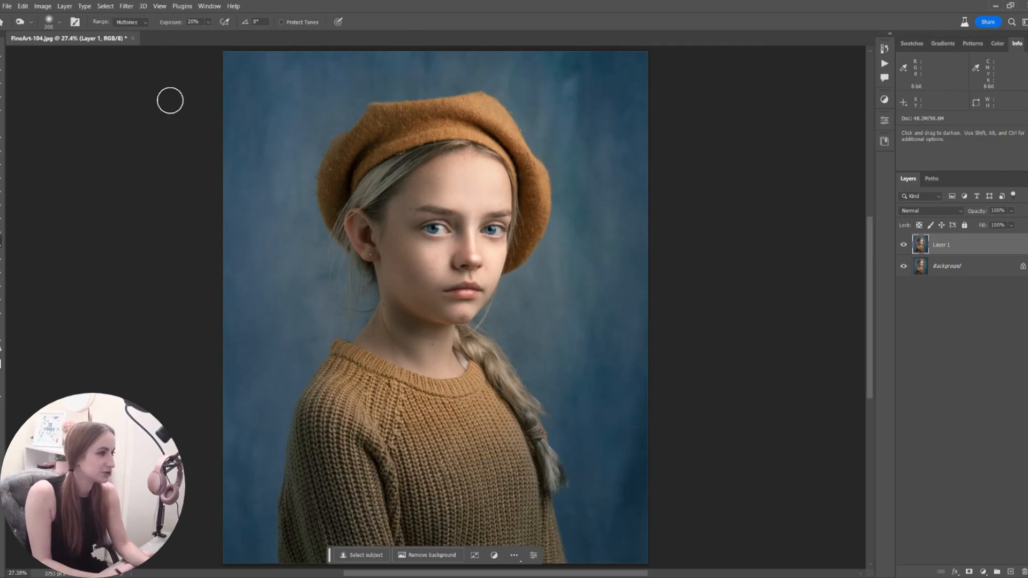
pyautogui.click(128, 10)
pyautogui.moveTo(214, 180)
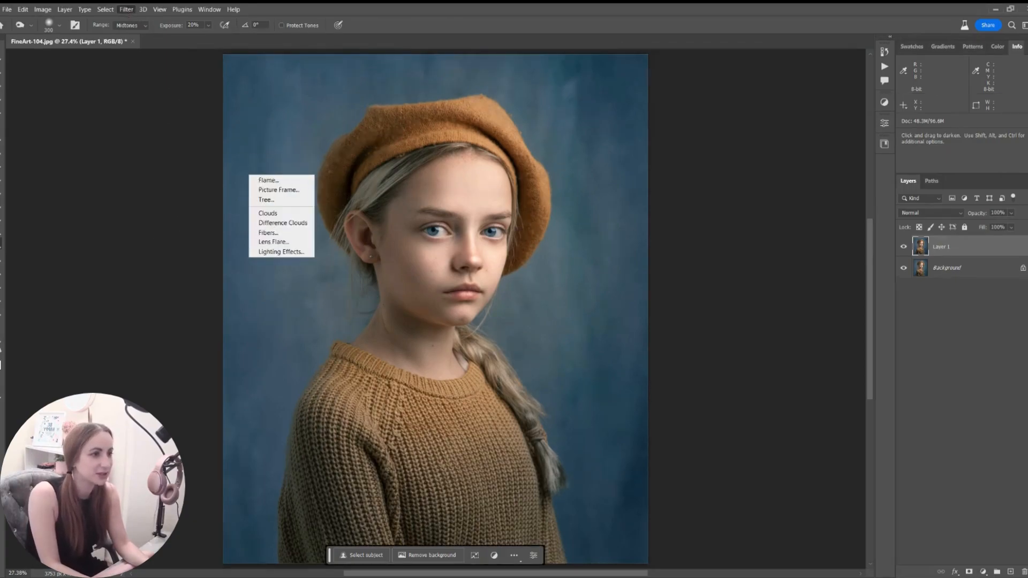
pyautogui.click(279, 214)
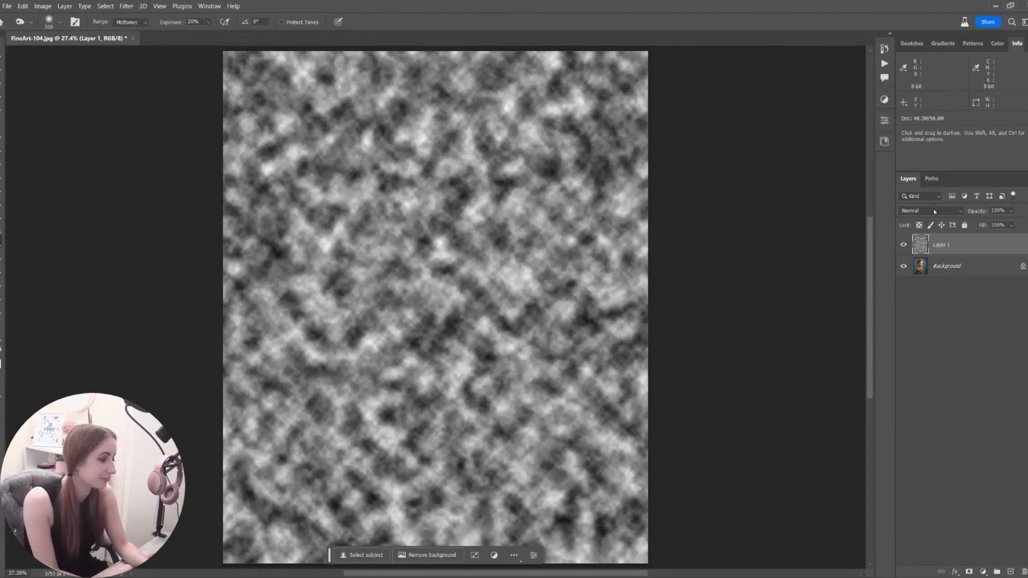
# Step: Set the clouds layer's blend mode to Soft Light and compare the portrait with and without it
pyautogui.scroll(-13, 932, 212)
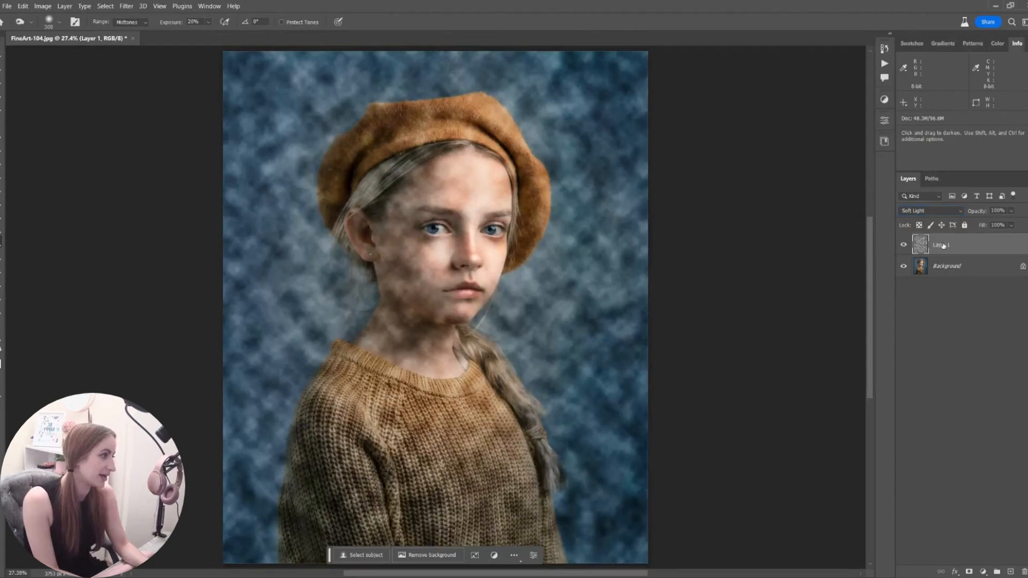
pyautogui.click(903, 245)
pyautogui.click(905, 247)
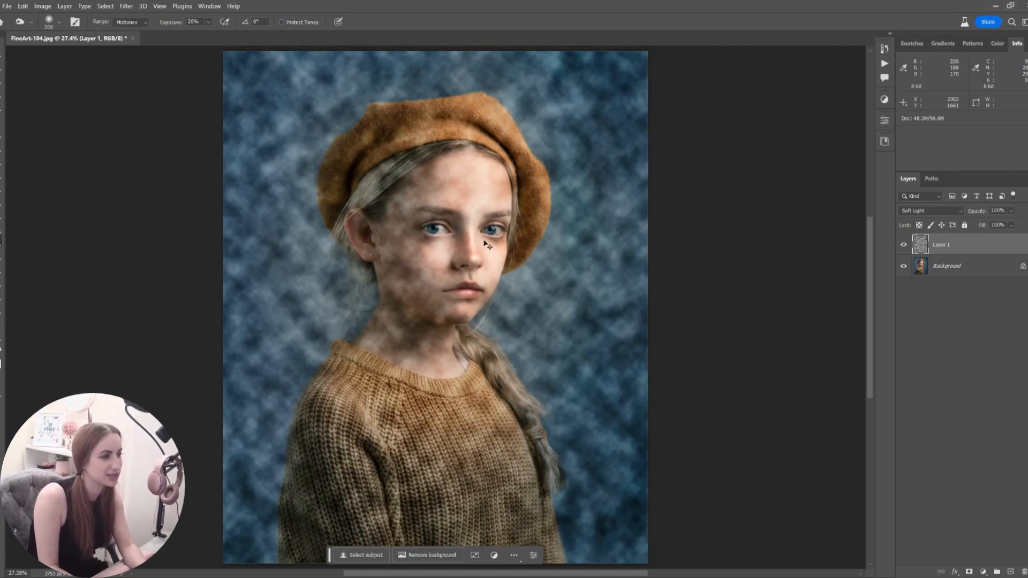
# Step: Try different proportional scales for the clouds layer and enlarge it to 500% with Free Transform
pyautogui.hotkey('ctrl', 't')
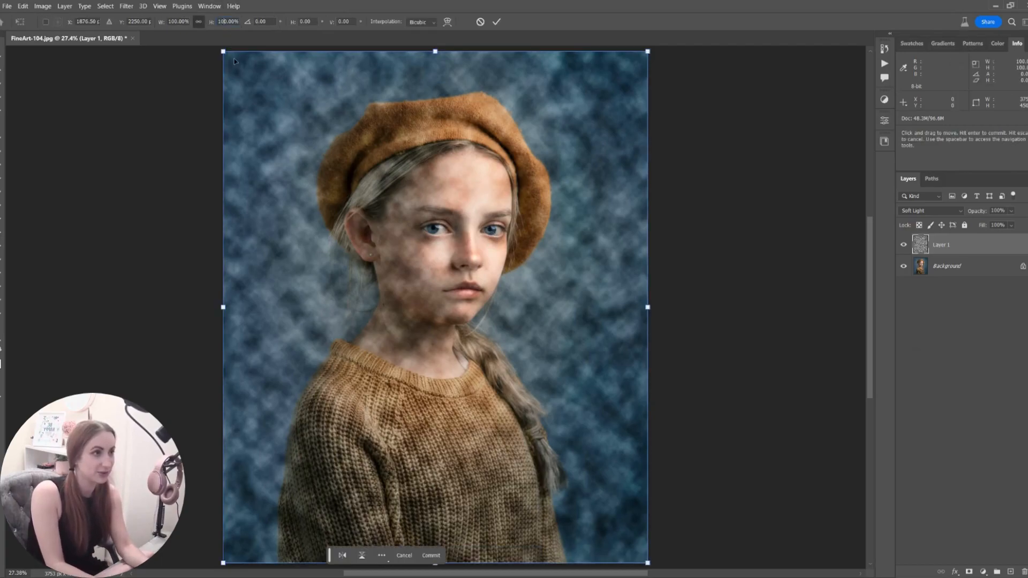
pyautogui.write('300')
pyautogui.press('Return')
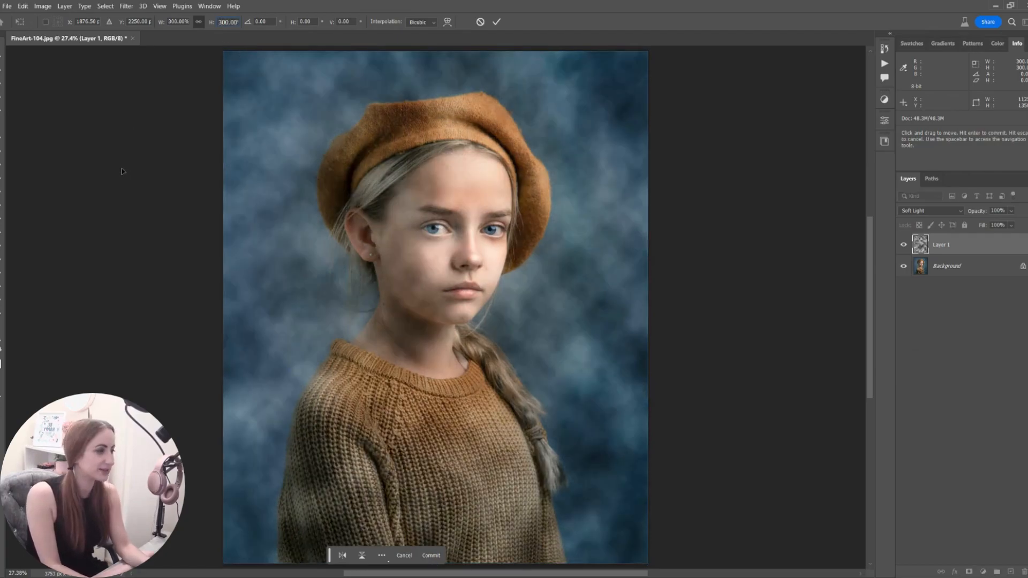
pyautogui.write('500')
pyautogui.press('Return')
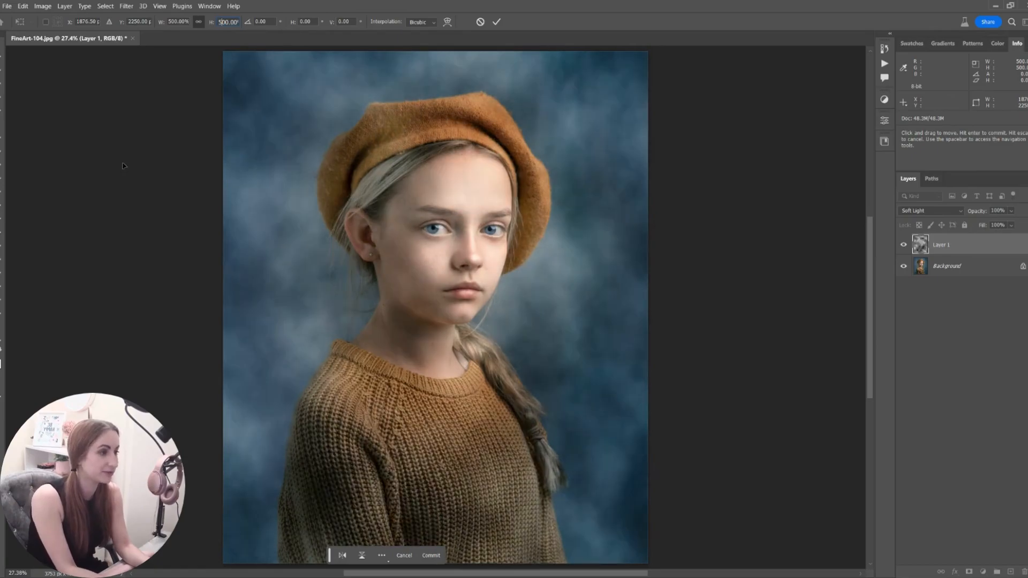
pyautogui.write('400')
pyautogui.press('Return')
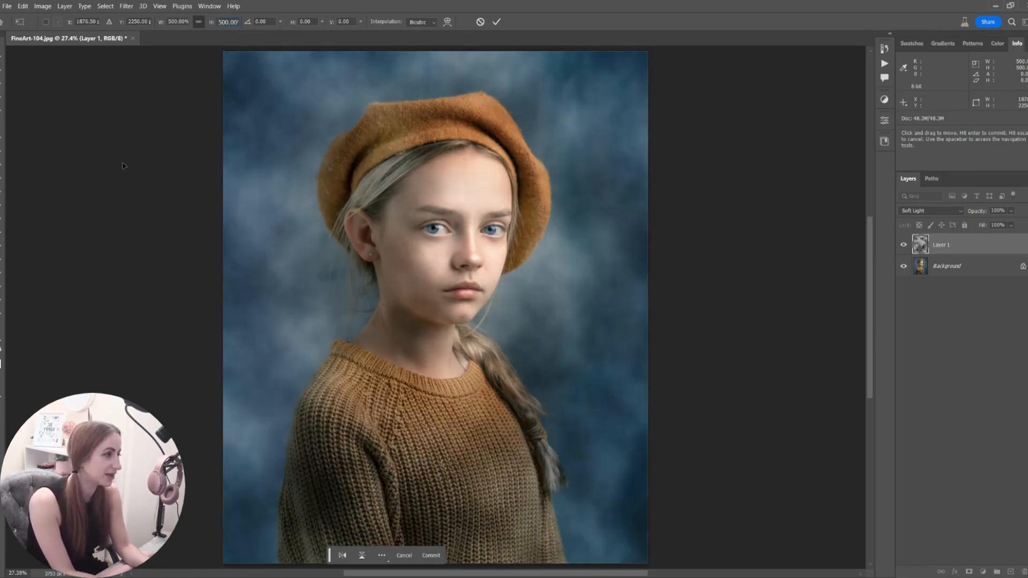
pyautogui.click(496, 21)
# Step: Move the enlarged clouds layer sideways to reposition its light and dark patches over the backdrop
pyautogui.press('o')
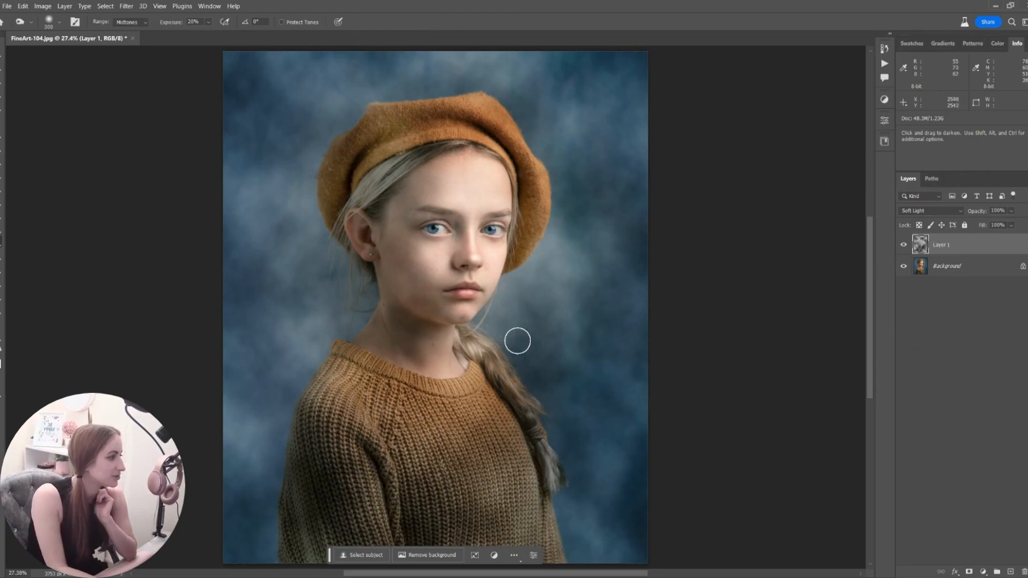
pyautogui.press('v')
pyautogui.moveTo(506, 328); pyautogui.dragTo(563, 331)
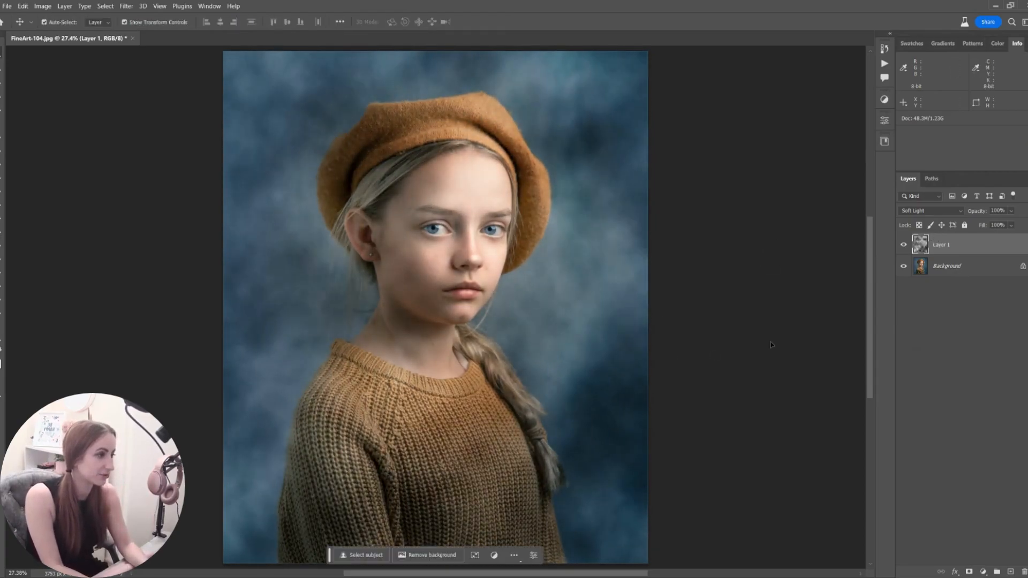
# Step: Select the girl using the Background layer, add the selection as a mask on the clouds layer, and invert the mask
pyautogui.click(943, 269)
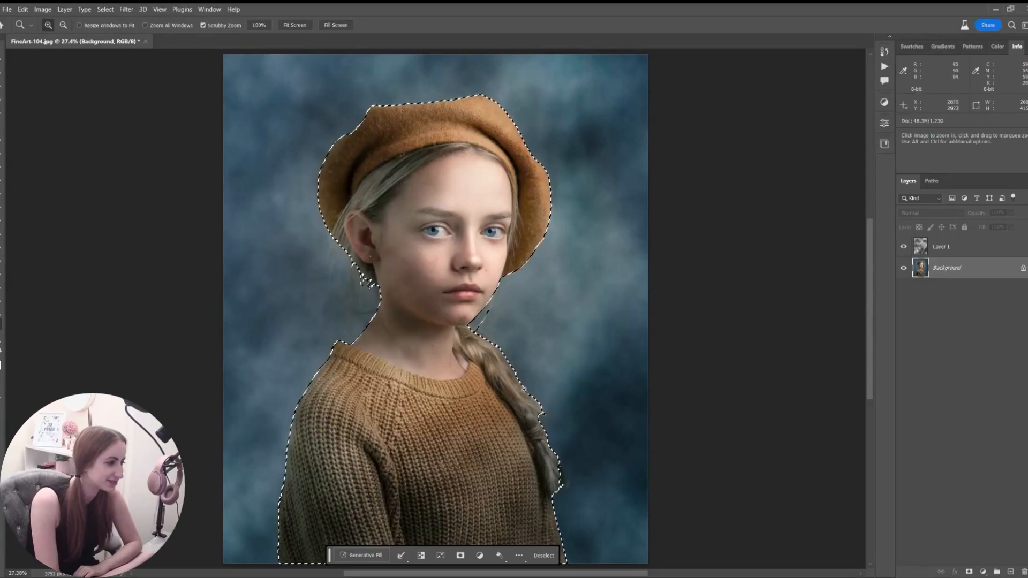
pyautogui.click(934, 248)
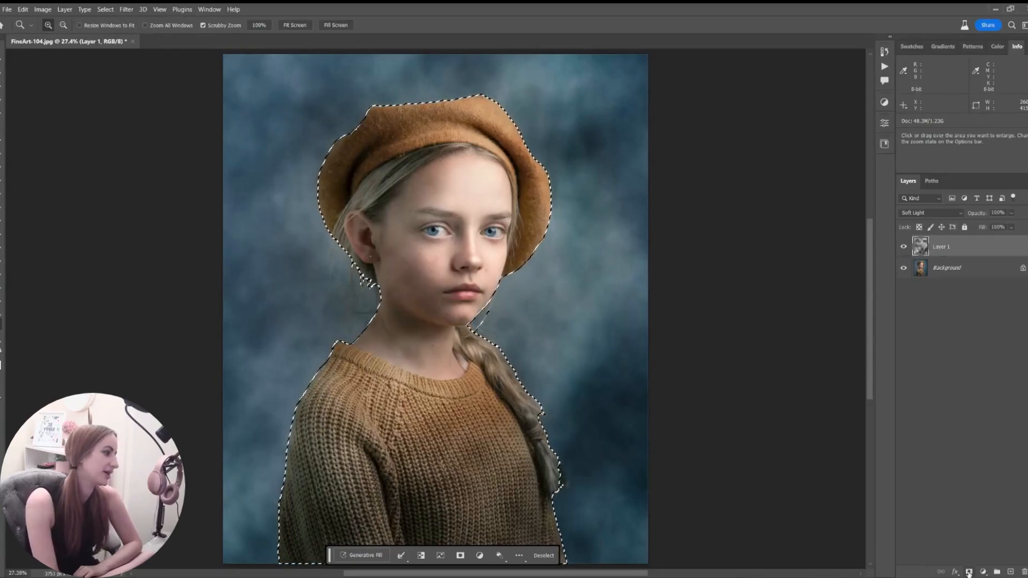
pyautogui.click(968, 571)
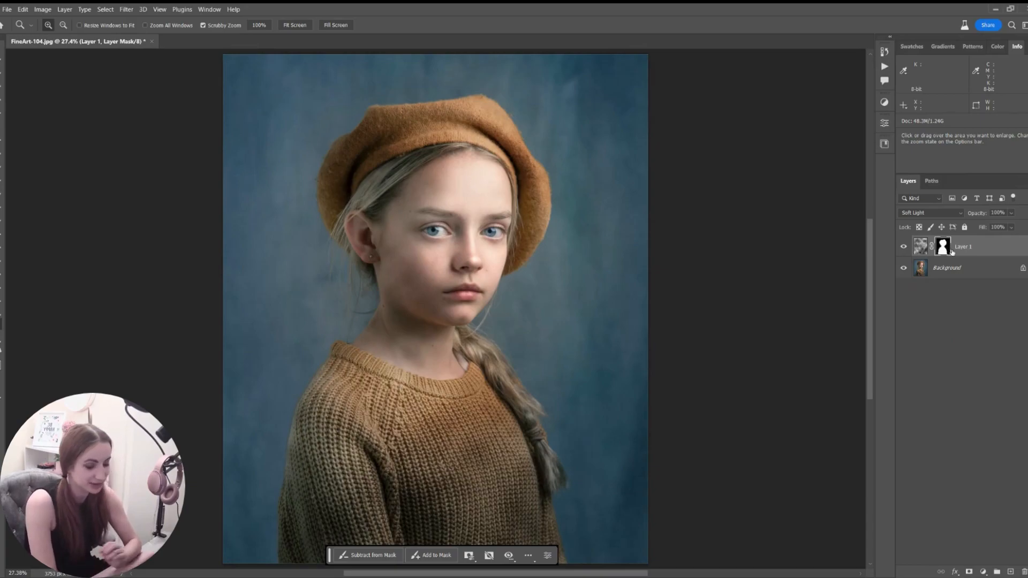
pyautogui.hotkey('ctrl', 'i')
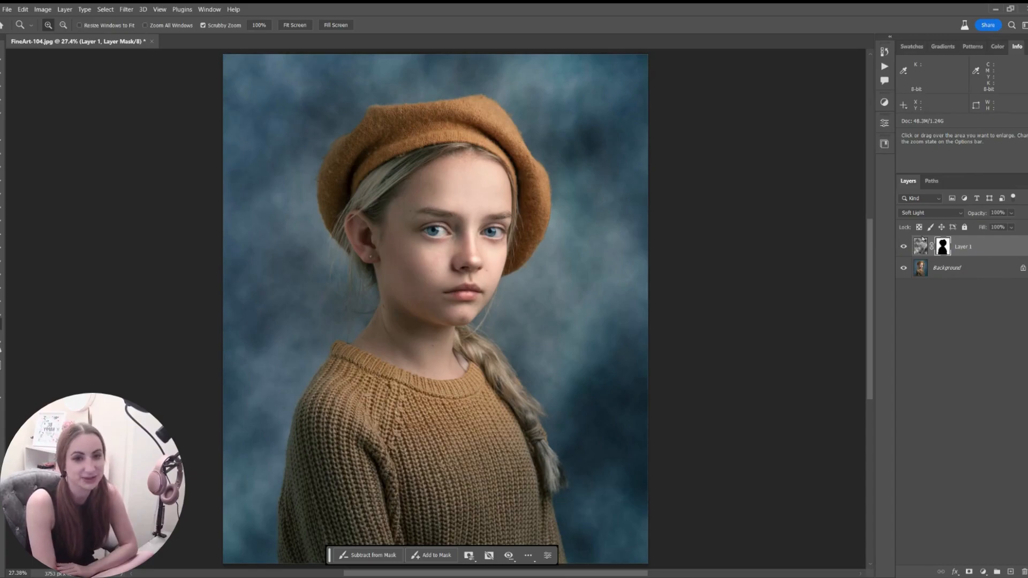
# Step: Lower the clouds layer's opacity to 29%, comparing the backdrop with and without it, and merge it down into the Background layer
pyautogui.click(1012, 213)
pyautogui.moveTo(1023, 225); pyautogui.dragTo(985, 226)
pyautogui.click(903, 247)
pyautogui.click(903, 247)
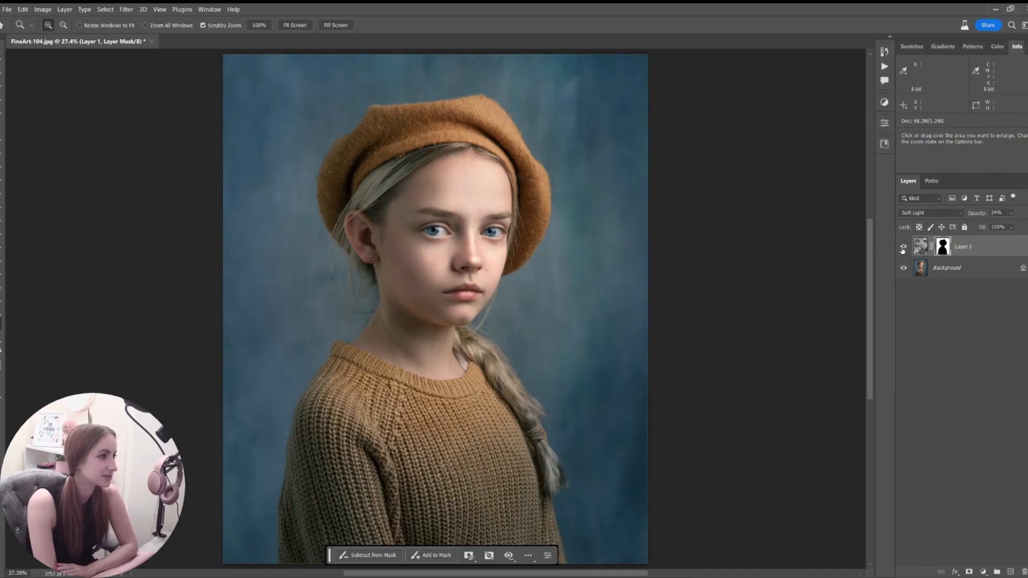
pyautogui.click(1011, 213)
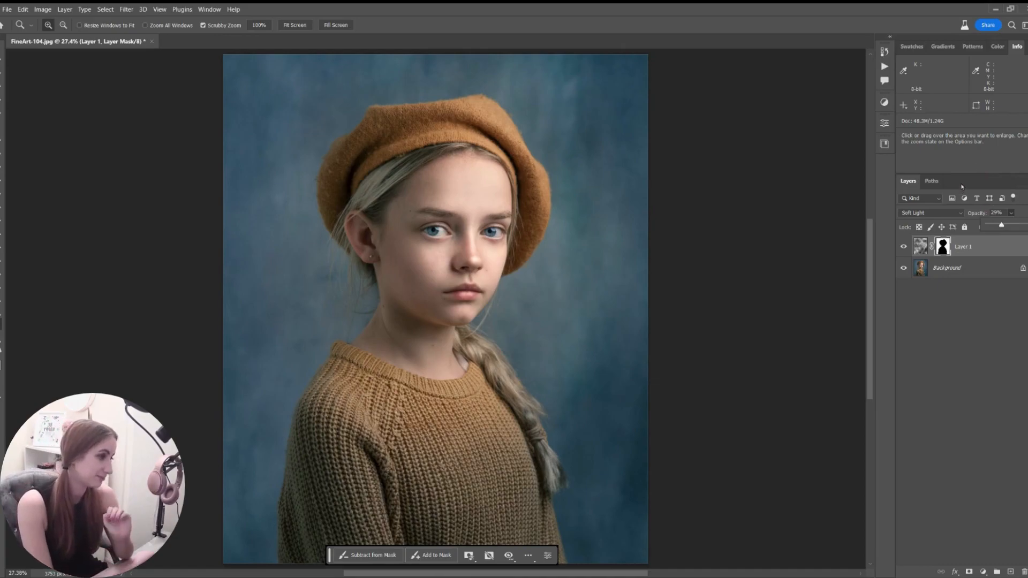
pyautogui.click(966, 248)
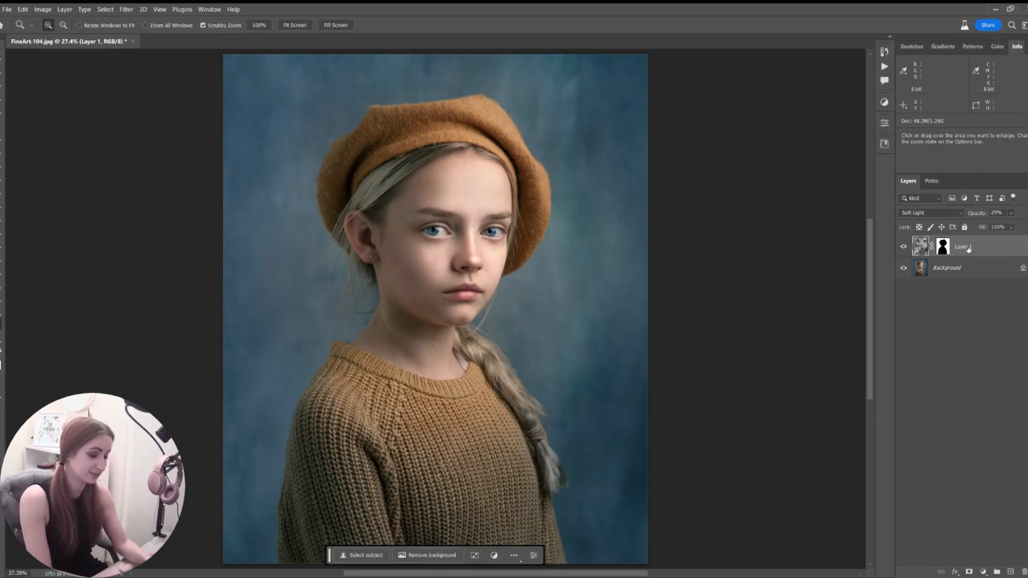
pyautogui.hotkey('ctrl', 'e')
# Step: Compare the portrait's original opened state in the history with the final merged version, and return to the final version
pyautogui.hotkey('ctrl', '-')
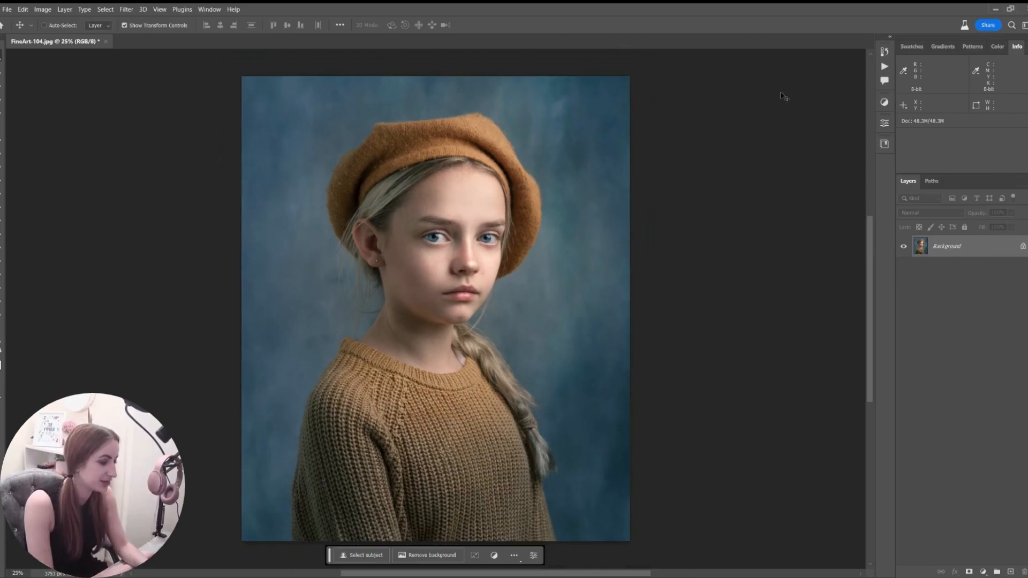
pyautogui.hotkey('ctrl', '-')
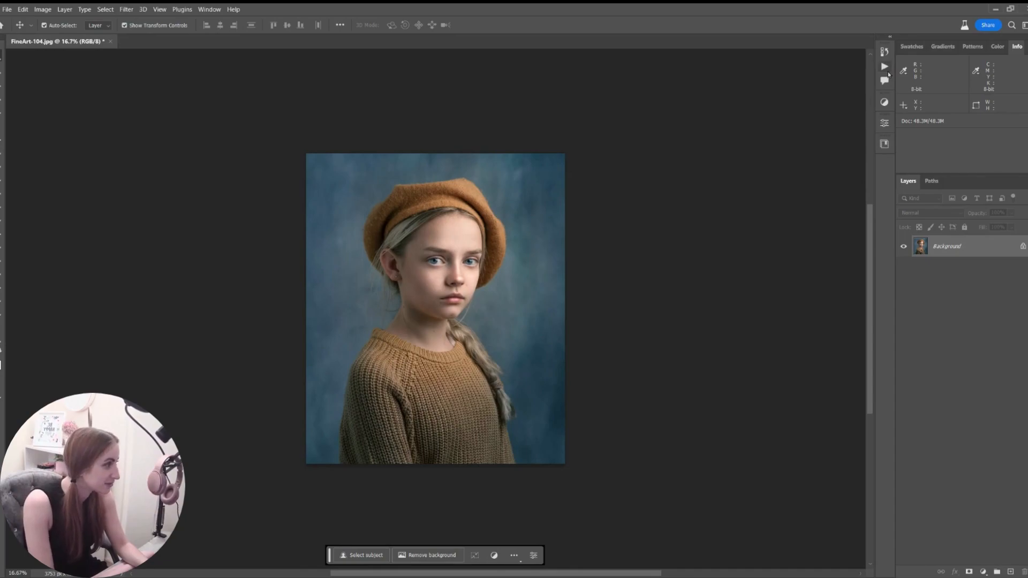
pyautogui.click(884, 51)
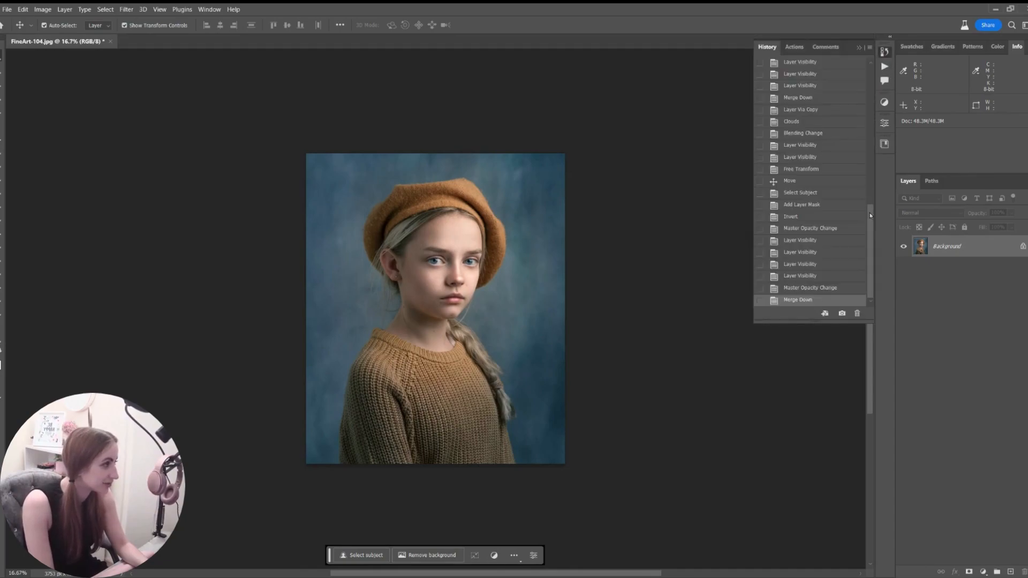
pyautogui.moveTo(869, 213); pyautogui.dragTo(868, 85)
pyautogui.click(850, 68)
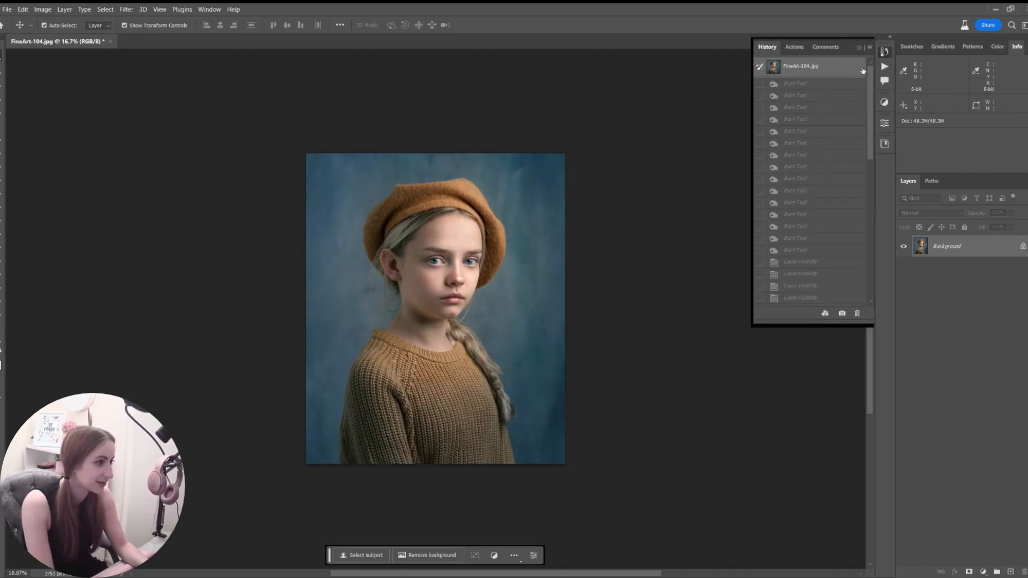
pyautogui.moveTo(871, 100); pyautogui.dragTo(875, 211)
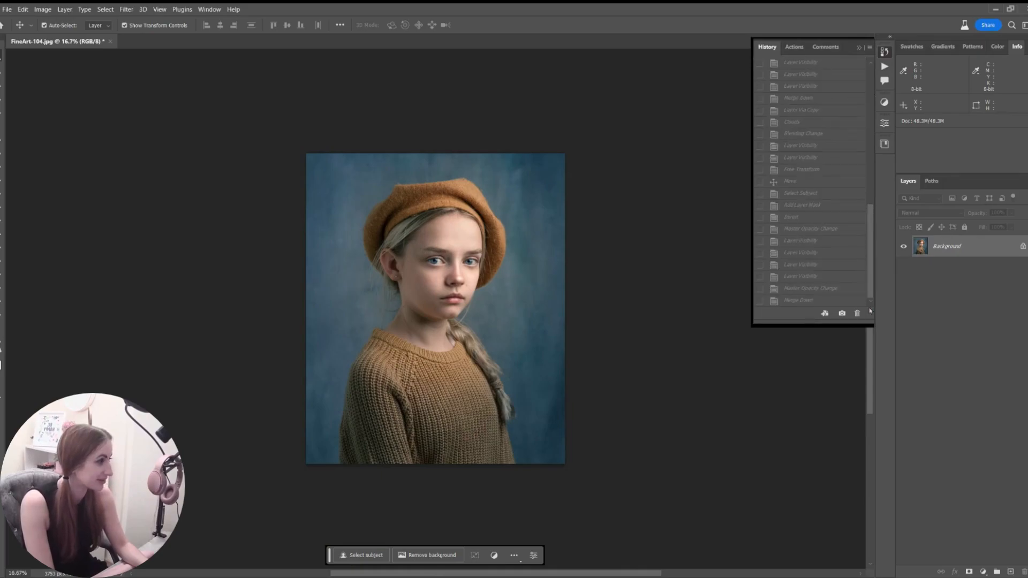
pyautogui.click(855, 300)
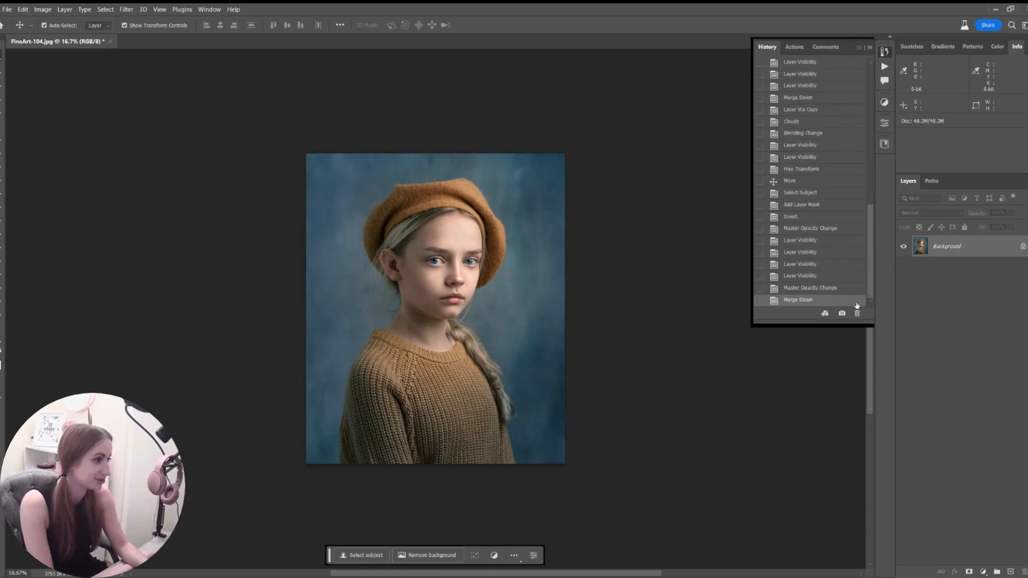
pyautogui.click(858, 48)
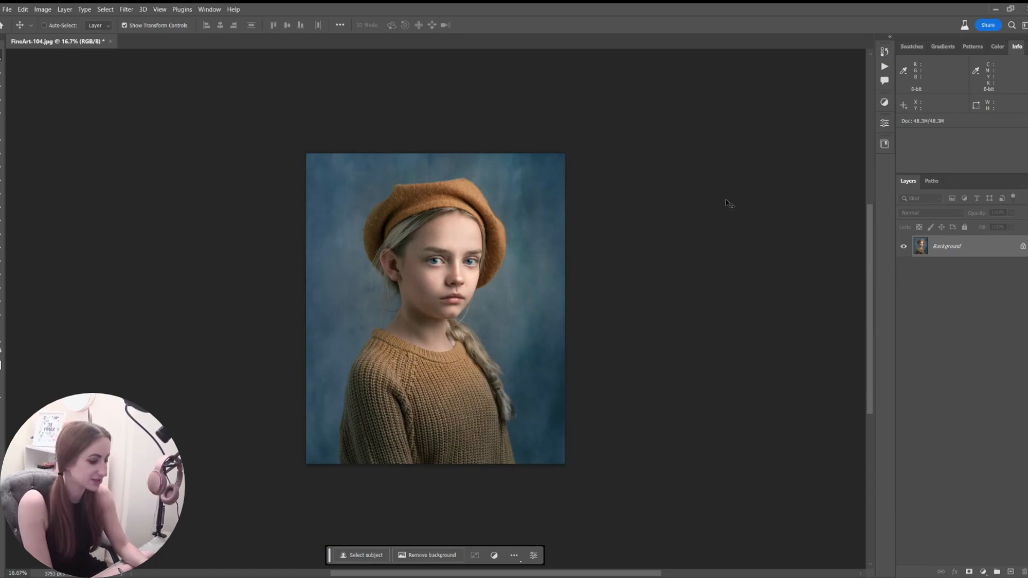
pyautogui.hotkey('ctrl', '0')
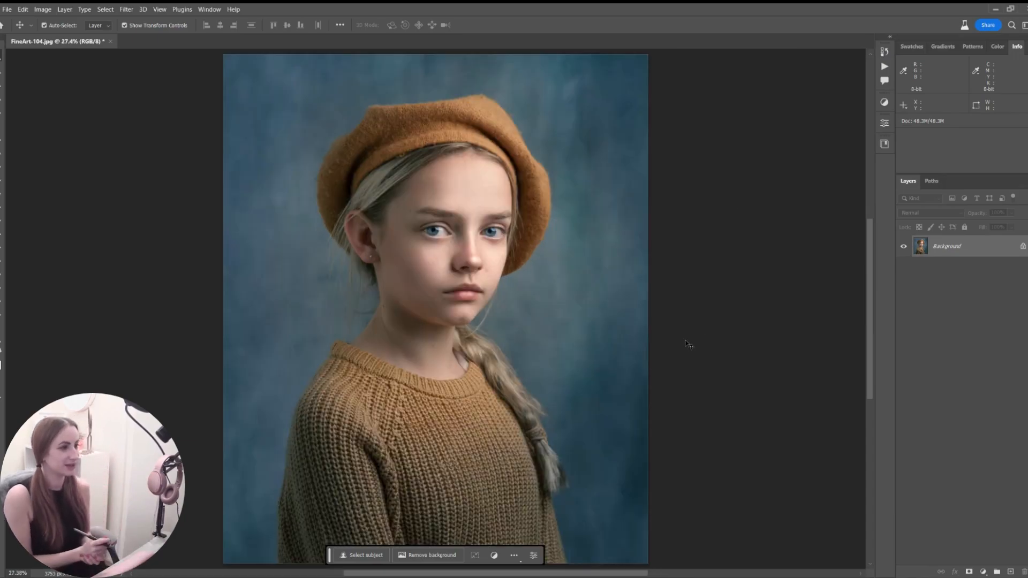